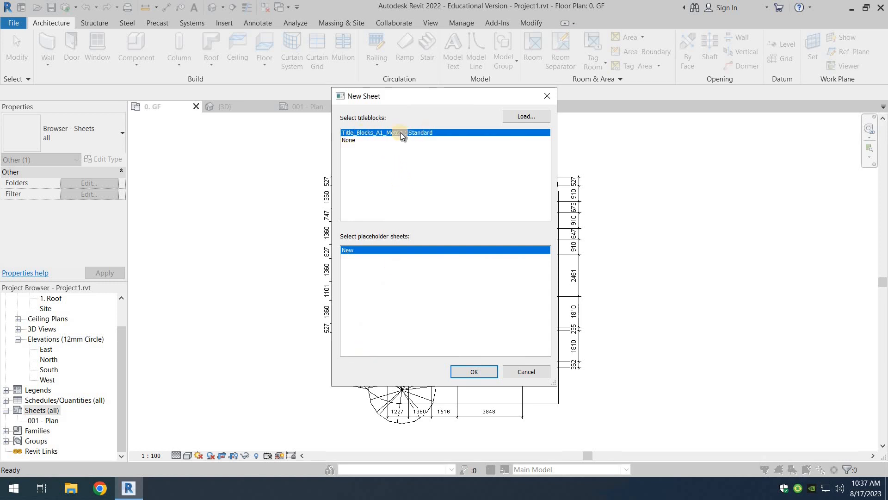
# - Create a new sheet with the Title_Blocks_A1_Metric : Standard title block
pyautogui.click(464, 371)
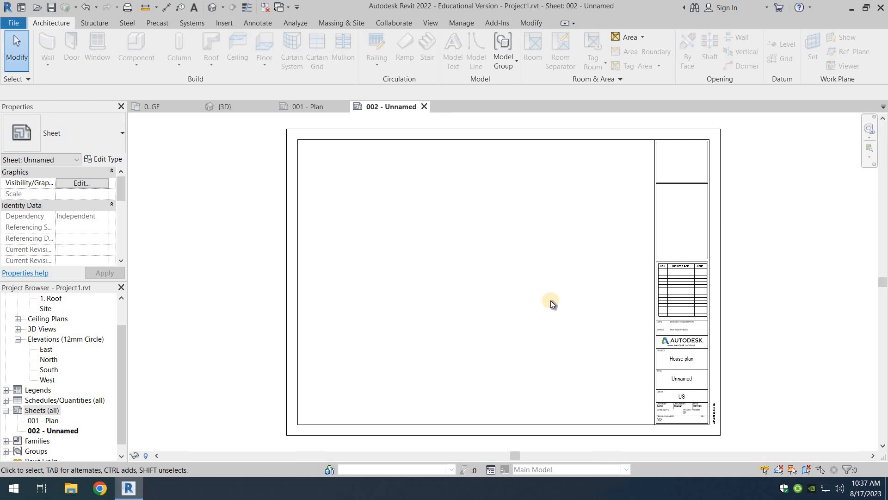
pyautogui.scroll(5, 687, 365)
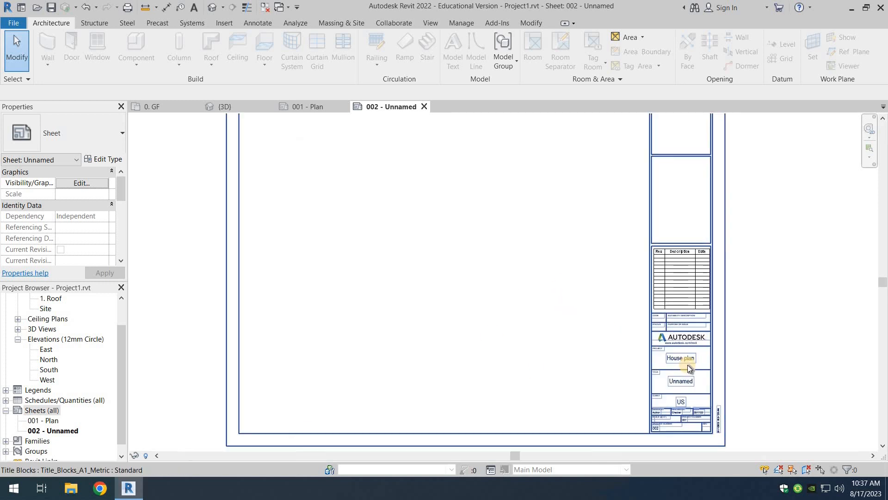
# - Compare the title block fields of sheets 001 - Plan and 002 - Unnamed, finishing on sheet 001 - Plan
pyautogui.doubleClick(46, 420)
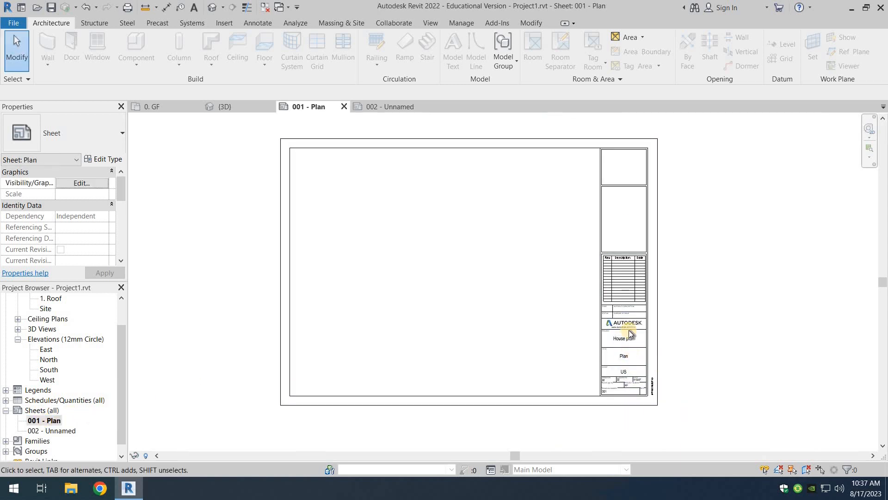
pyautogui.scroll(3, 628, 330)
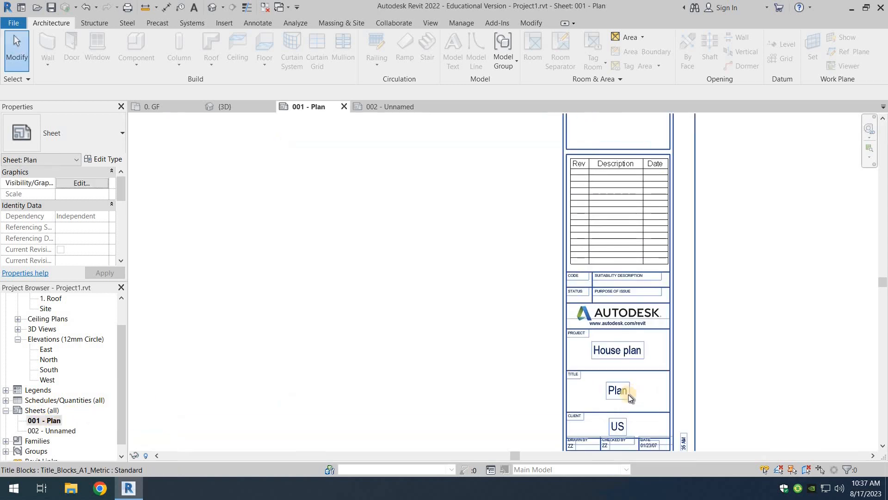
pyautogui.doubleClick(67, 428)
pyautogui.scroll(-1, 462, 344)
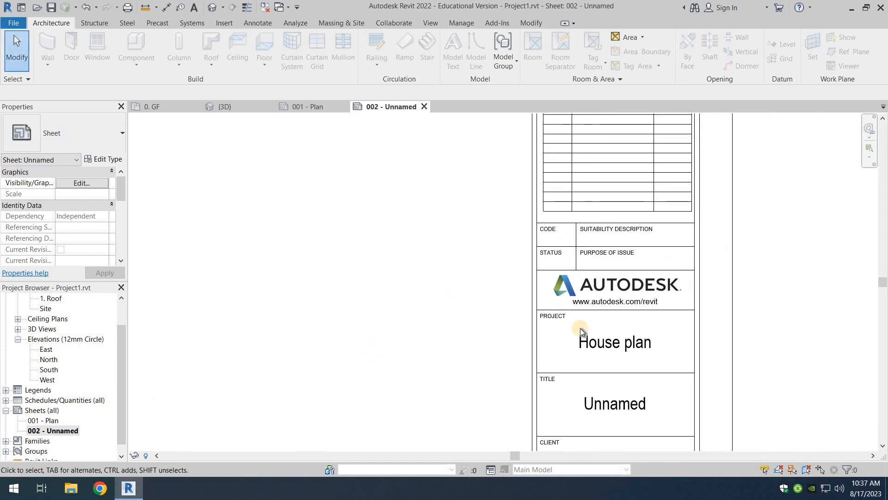
pyautogui.moveTo(638, 408); pyautogui.dragTo(724, 337, button='middle')
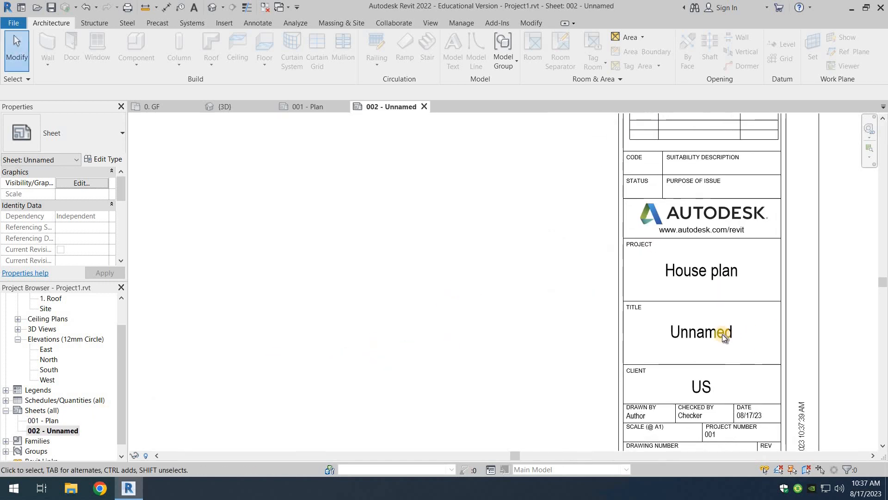
pyautogui.doubleClick(43, 420)
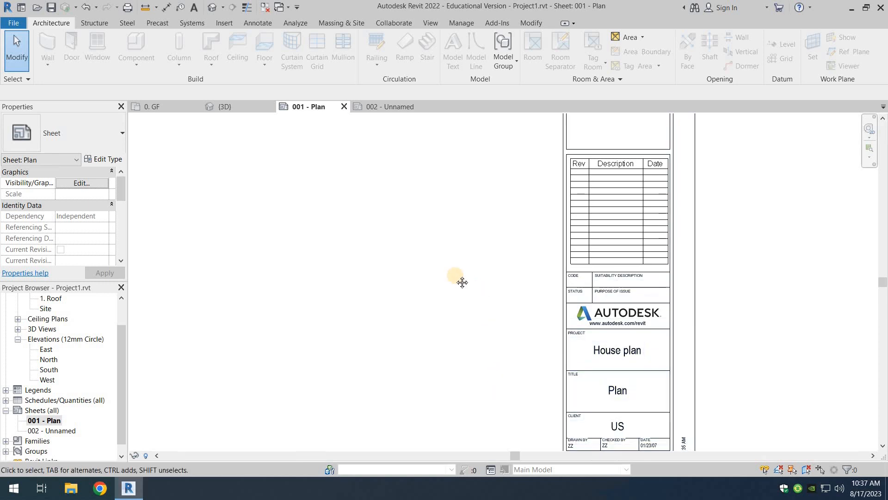
pyautogui.scroll(3, 582, 322)
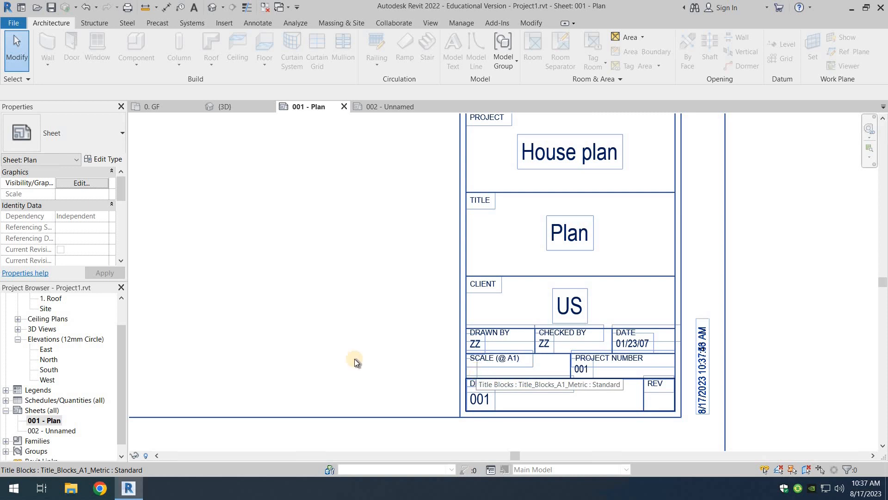
pyautogui.scroll(-3, 268, 362)
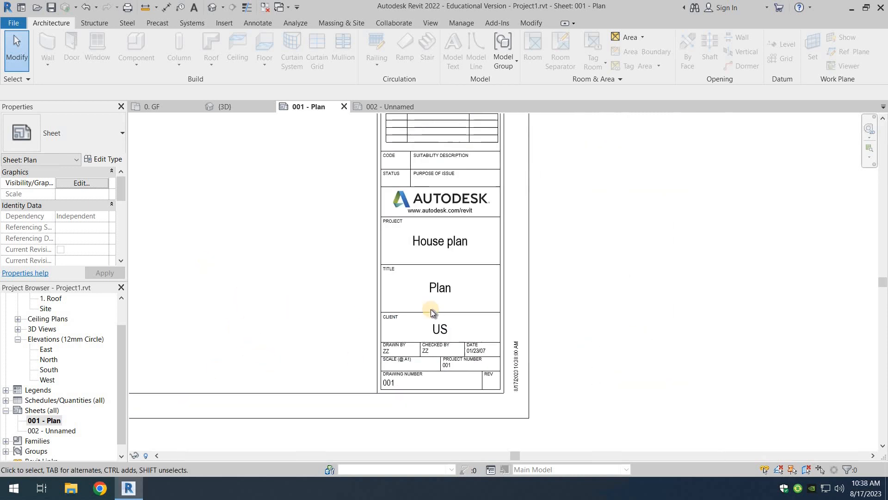
# - Place the 0. GF floor plan view near the middle of sheet 001 - Plan
pyautogui.moveTo(169, 239); pyautogui.dragTo(397, 291, button='middle')
pyautogui.scroll(-3, 397, 299)
pyautogui.moveTo(325, 249); pyautogui.dragTo(391, 326, button='middle')
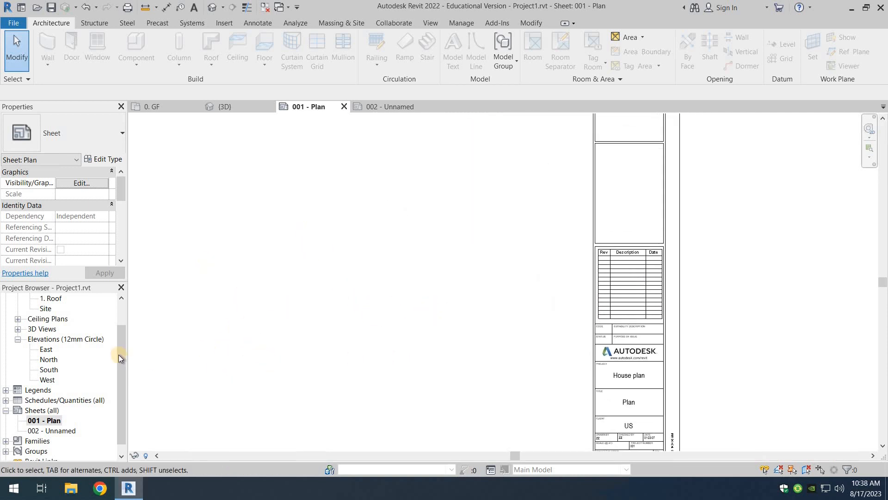
pyautogui.moveTo(121, 335); pyautogui.dragTo(119, 309)
pyautogui.moveTo(49, 318); pyautogui.dragTo(285, 318)
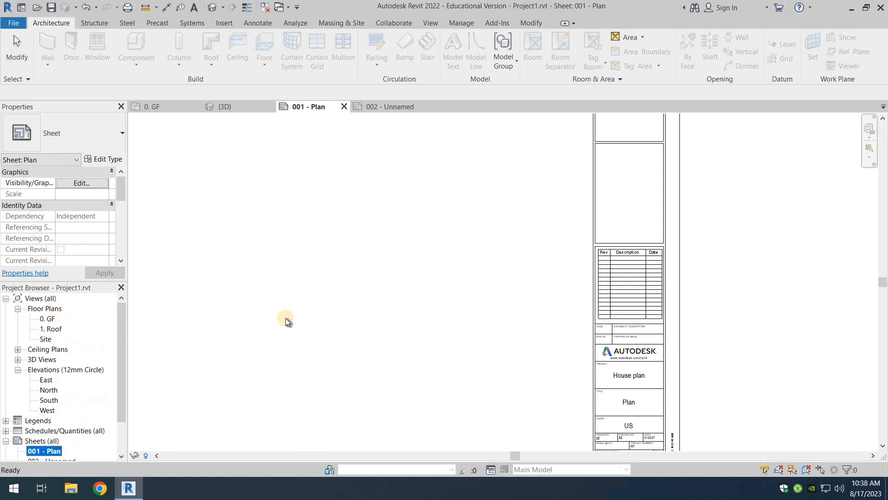
pyautogui.click(342, 316)
pyautogui.scroll(-2, 343, 316)
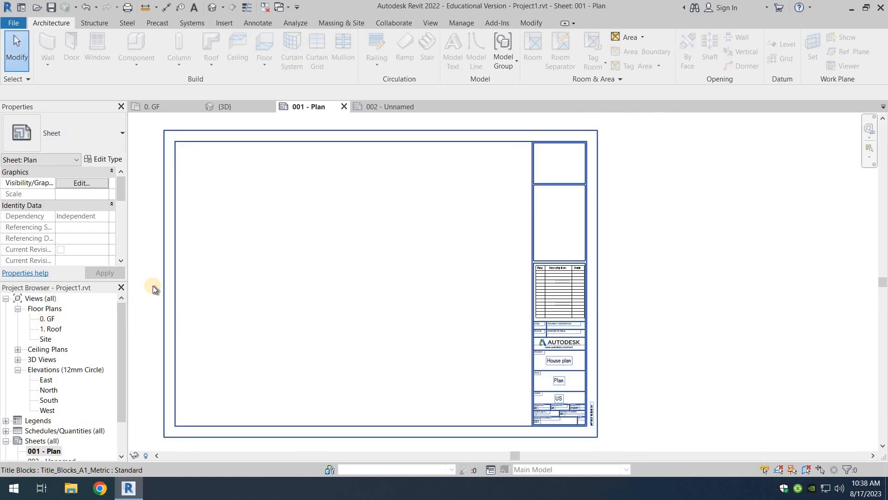
pyautogui.click(44, 320)
pyautogui.moveTo(238, 250); pyautogui.dragTo(357, 286)
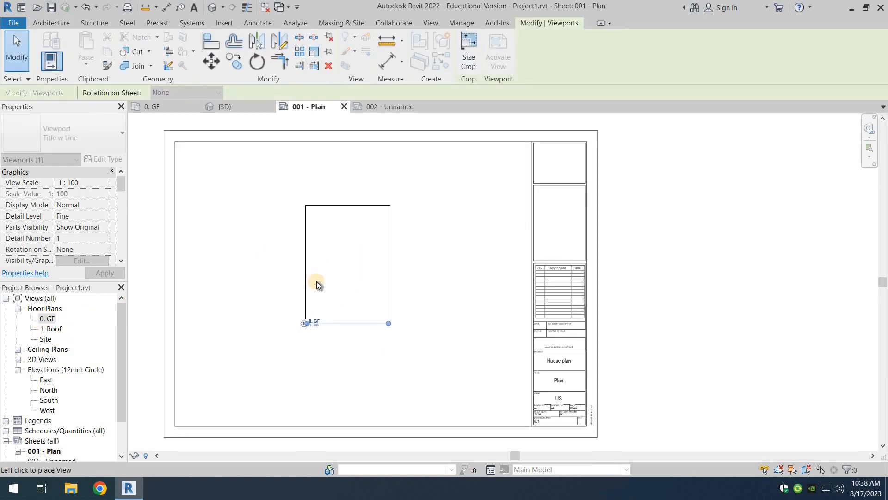
pyautogui.click(310, 268)
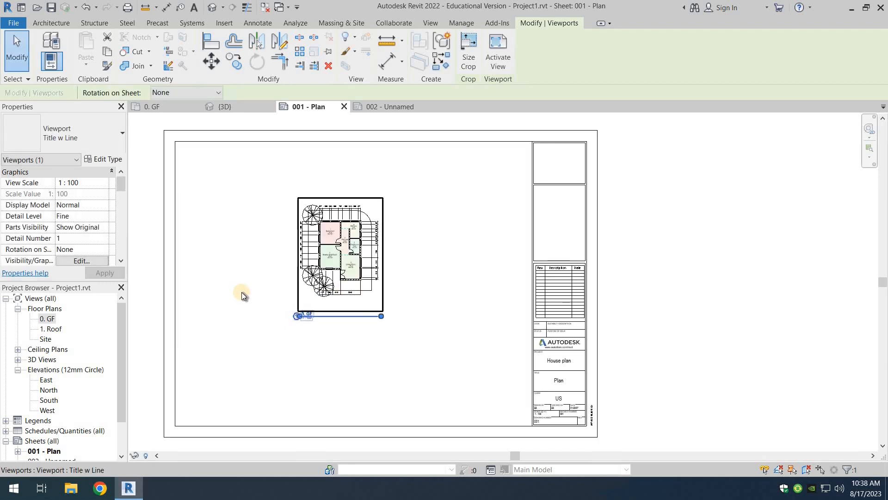
pyautogui.moveTo(213, 314); pyautogui.dragTo(270, 305, button='middle')
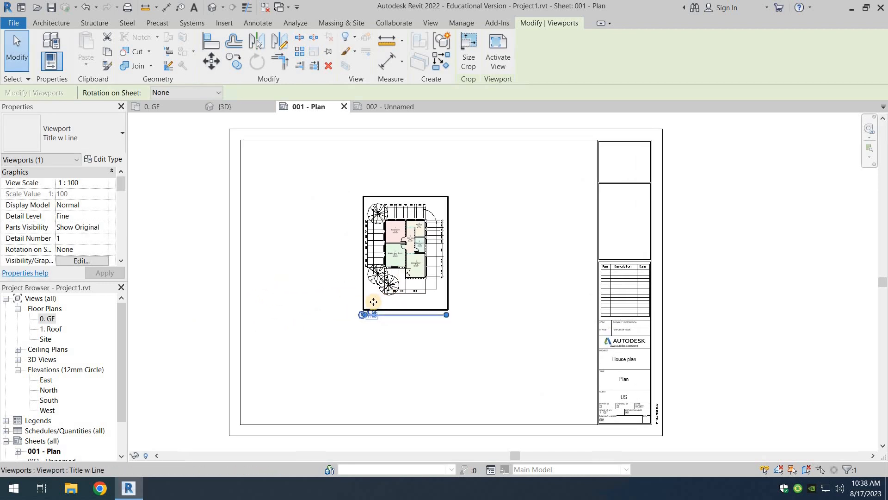
pyautogui.click(324, 292)
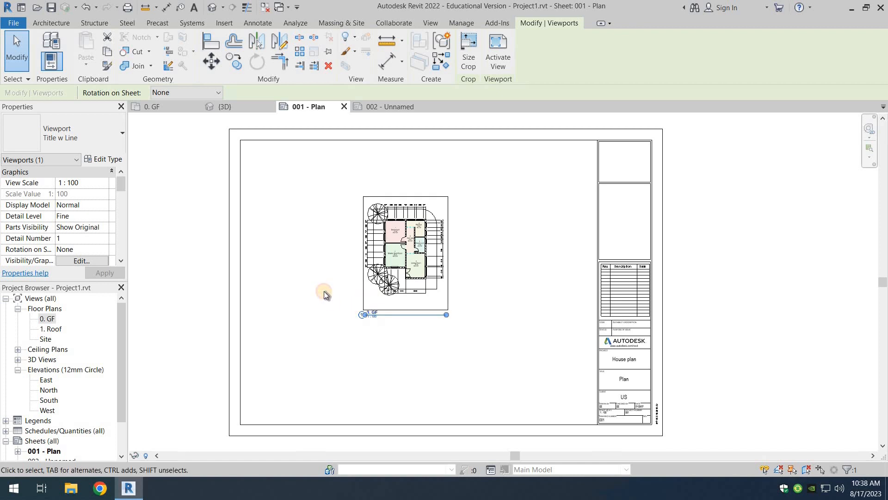
# - Open the 0. GF floor plan to check its view scale, and return to sheet 001 - Plan
pyautogui.doubleClick(46, 318)
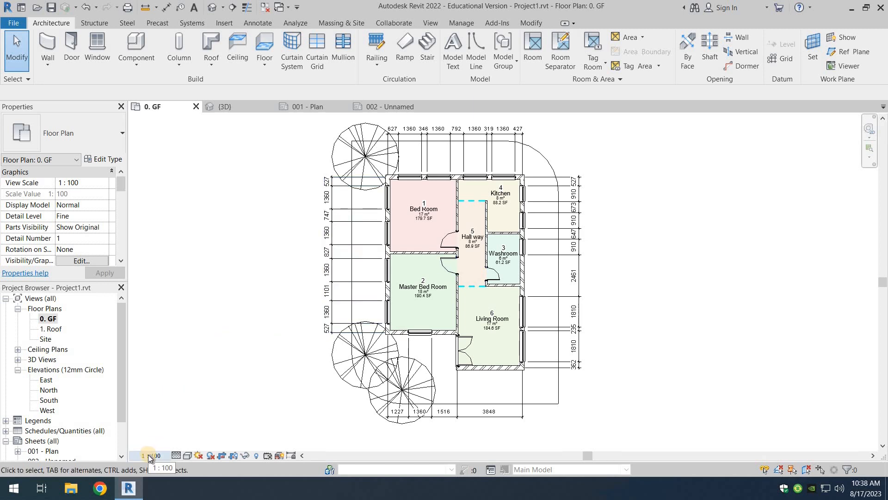
pyautogui.moveTo(120, 412); pyautogui.dragTo(120, 443)
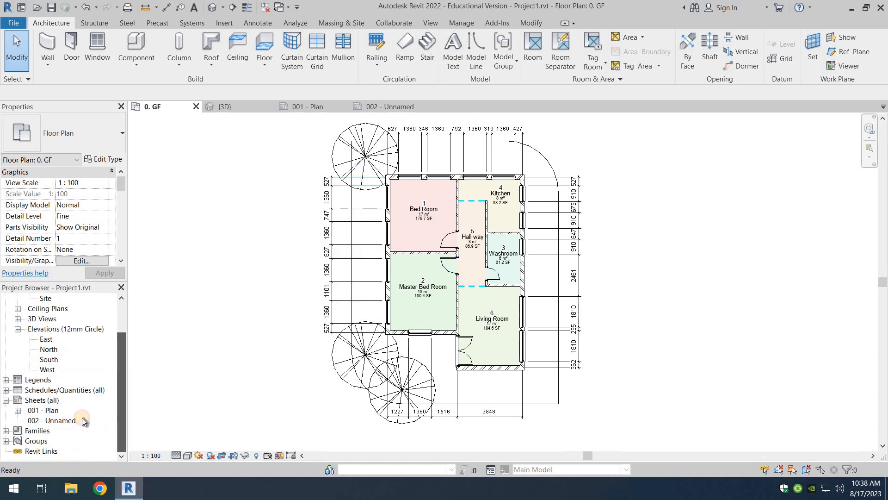
pyautogui.doubleClick(67, 412)
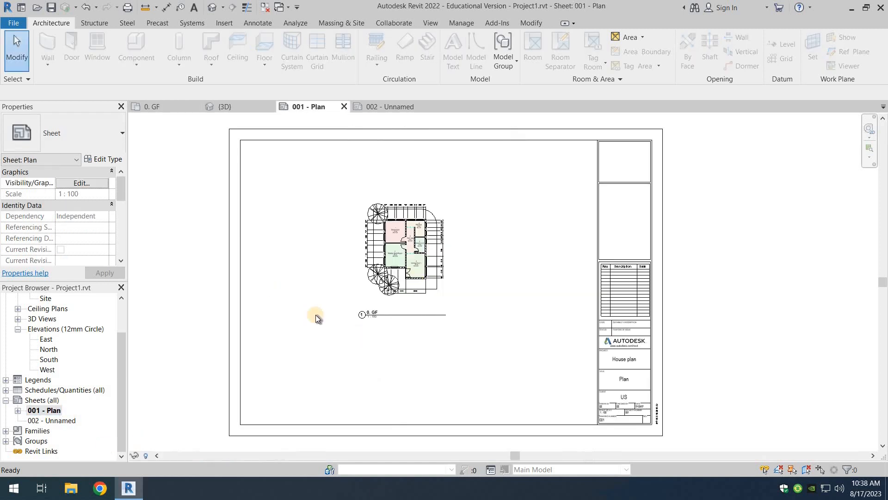
# - Activate the 0. GF viewport on the sheet and give it a custom view scale of 1 : 40
pyautogui.doubleClick(431, 307)
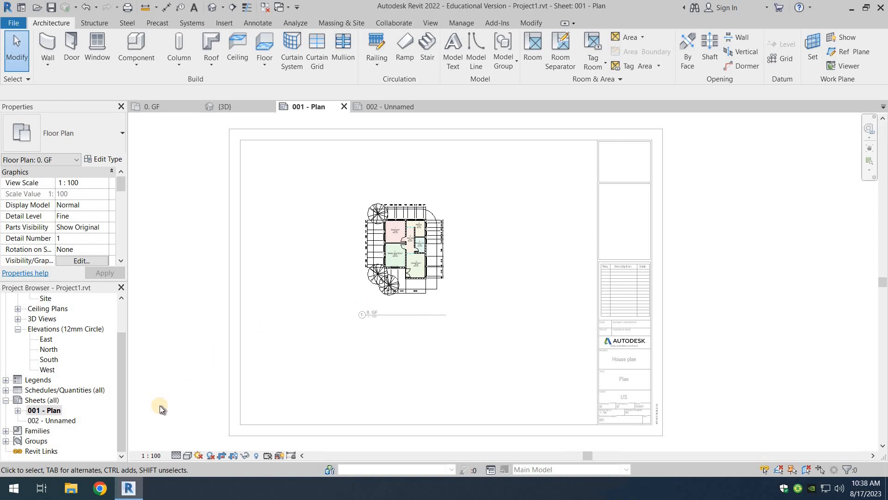
pyautogui.click(148, 455)
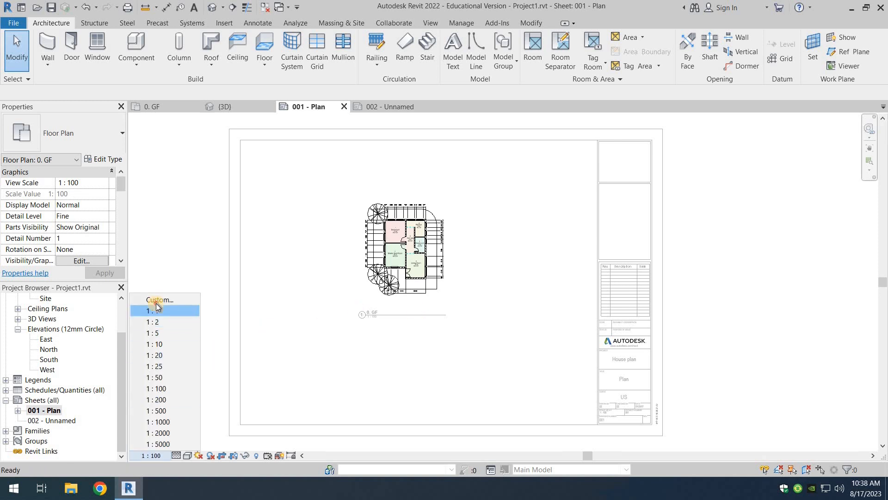
pyautogui.moveTo(459, 228); pyautogui.dragTo(442, 228)
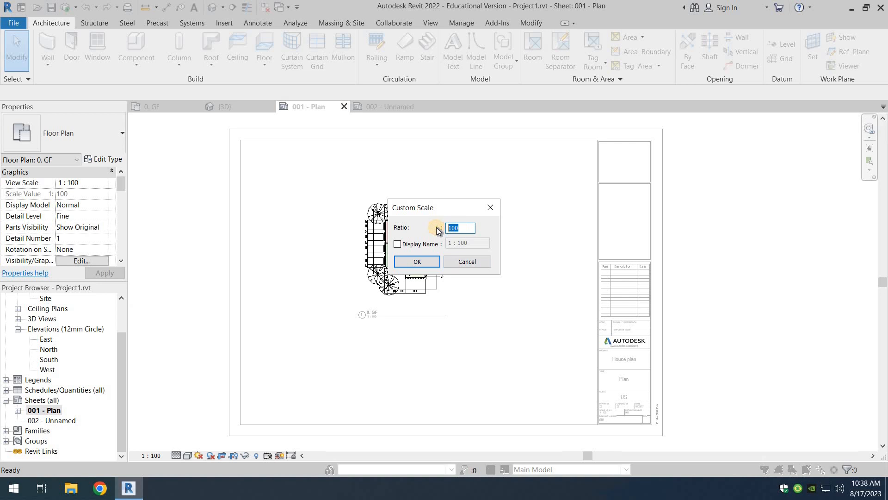
pyautogui.write('40')
pyautogui.click(424, 261)
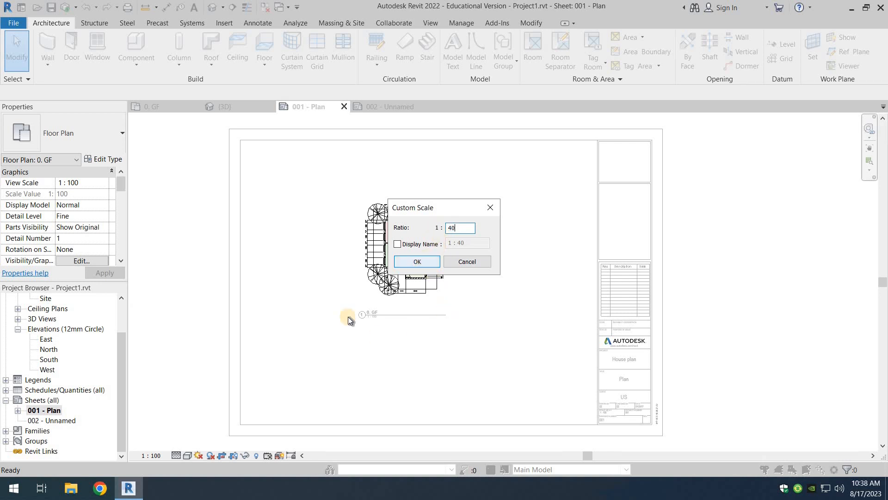
pyautogui.scroll(-2, 421, 292)
pyautogui.moveTo(360, 265); pyautogui.dragTo(308, 306, button='middle')
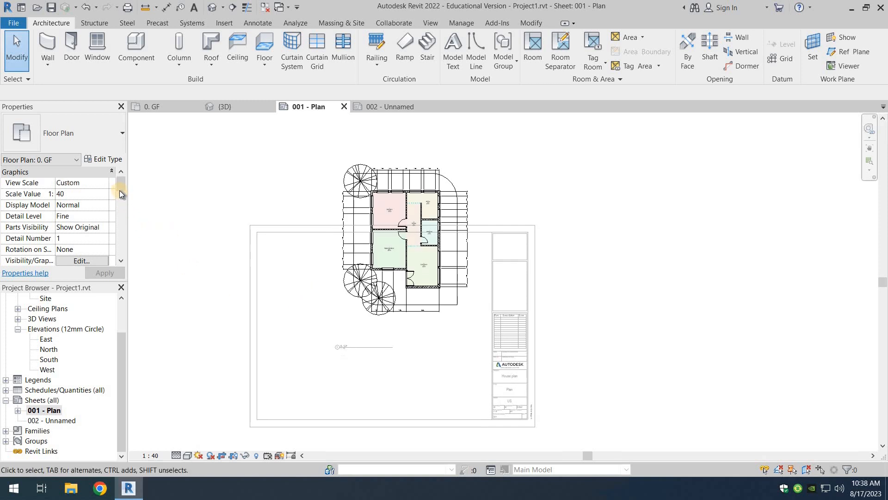
# - Enable Crop View, Crop Region Visible and Annotation Crop for the activated 0. GF floor plan
pyautogui.moveTo(119, 188); pyautogui.dragTo(116, 228)
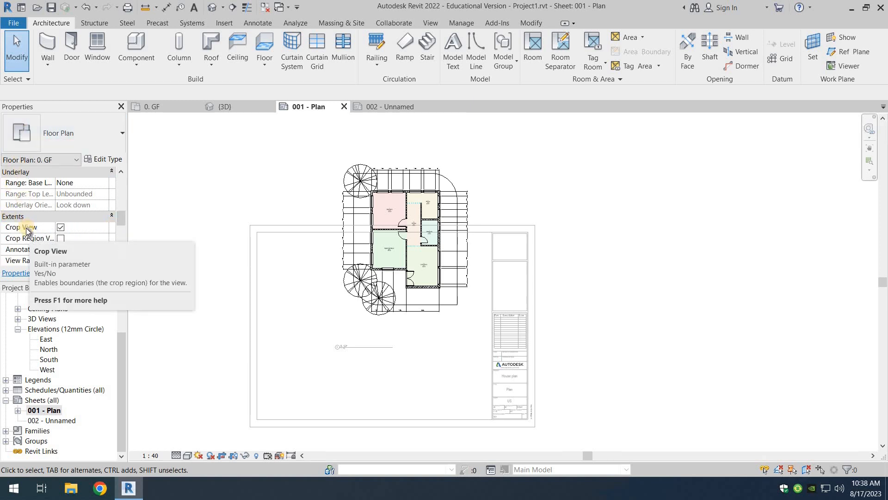
pyautogui.click(62, 228)
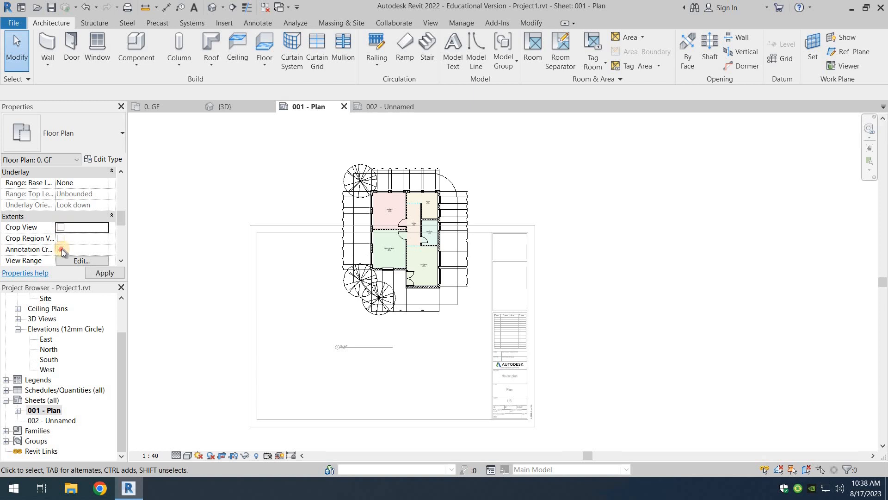
pyautogui.click(65, 250)
pyautogui.click(61, 228)
pyautogui.click(60, 239)
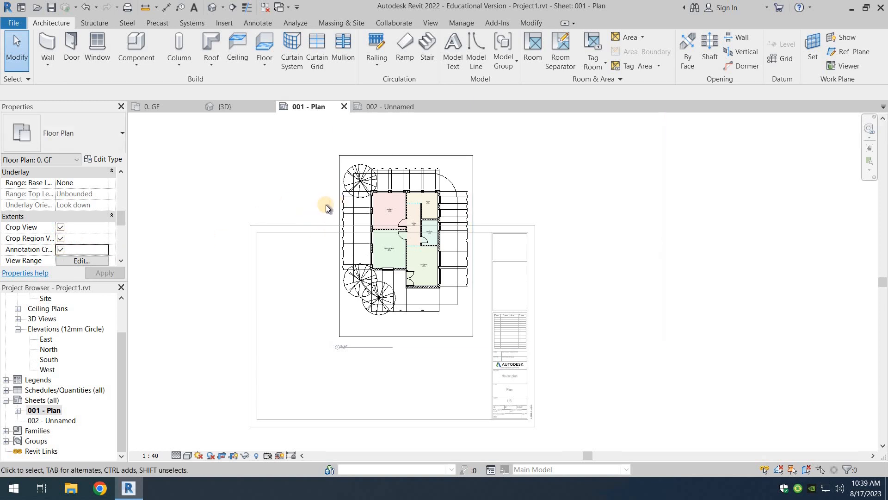
# - Enlarge the floor plan's crop region on all four sides, well beyond the building and the elevation markers
pyautogui.scroll(-1, 325, 205)
pyautogui.click(386, 167)
pyautogui.moveTo(387, 167); pyautogui.dragTo(387, 131)
pyautogui.moveTo(438, 218); pyautogui.dragTo(672, 214)
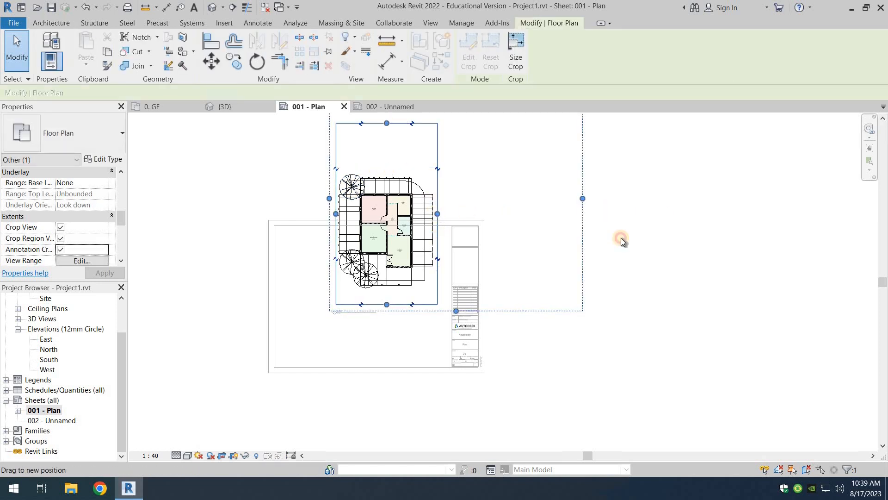
pyautogui.moveTo(504, 303); pyautogui.dragTo(504, 382)
pyautogui.moveTo(336, 253); pyautogui.dragTo(198, 273)
pyautogui.moveTo(434, 124)
pyautogui.mouseDown()
pyautogui.moveTo(435, 105)
pyautogui.moveTo(435, 117)
pyautogui.mouseUp()
pyautogui.moveTo(426, 180); pyautogui.dragTo(481, 141)
pyautogui.moveTo(481, 138); pyautogui.dragTo(493, 260, button='middle')
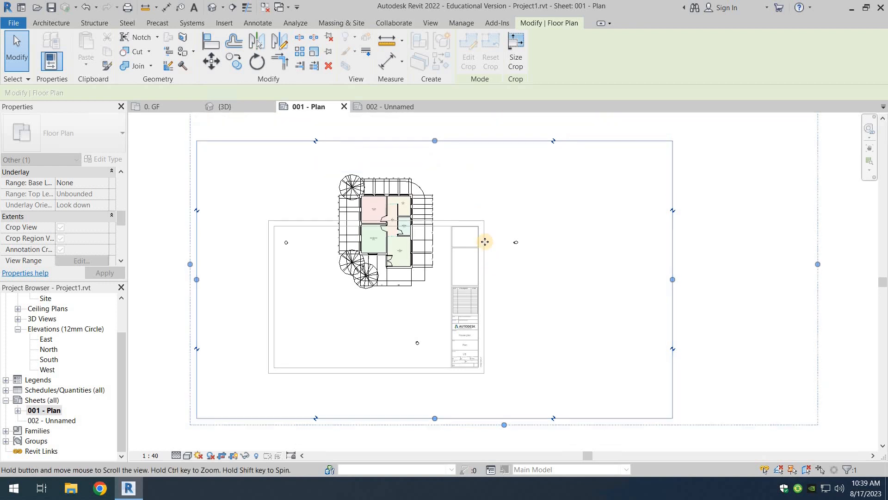
pyautogui.moveTo(472, 199); pyautogui.dragTo(472, 198)
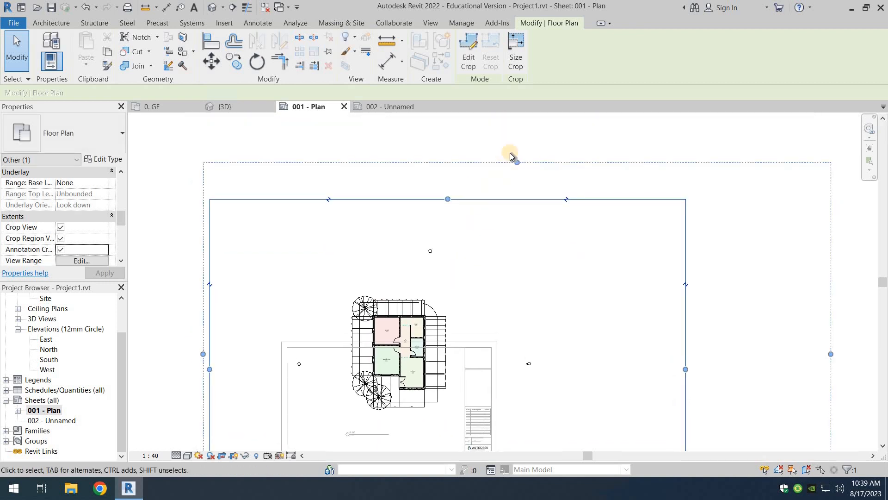
# - Shrink the 0. GF crop region on all four sides to fit closely around the building, its trees and dimension strings
pyautogui.moveTo(376, 357); pyautogui.dragTo(398, 236, button='middle')
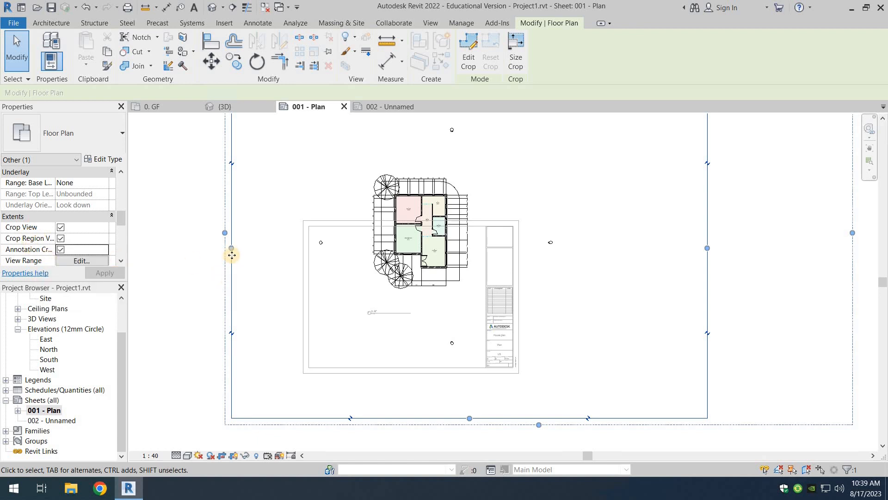
pyautogui.moveTo(231, 248); pyautogui.dragTo(365, 249)
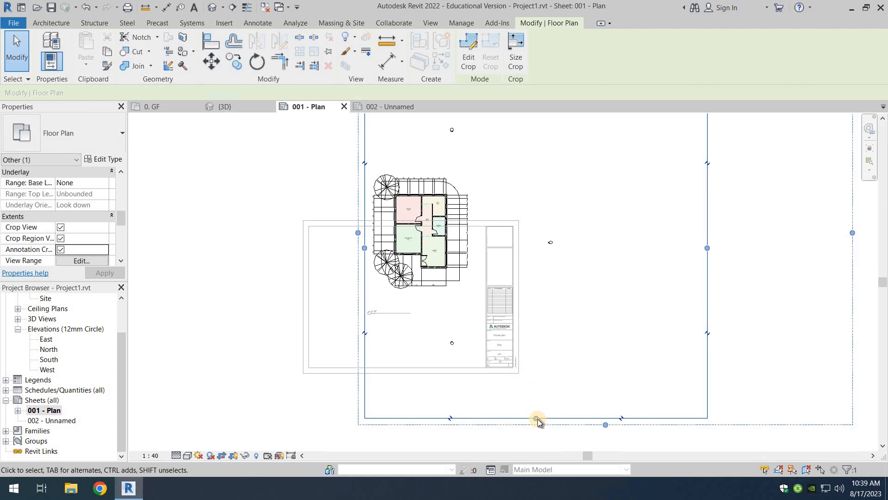
pyautogui.moveTo(536, 418); pyautogui.dragTo(537, 297)
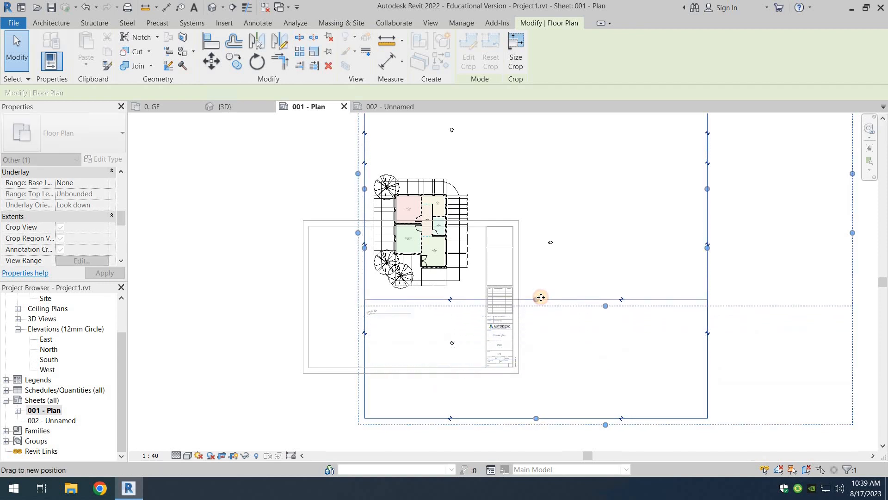
pyautogui.moveTo(601, 159); pyautogui.dragTo(596, 271, button='middle')
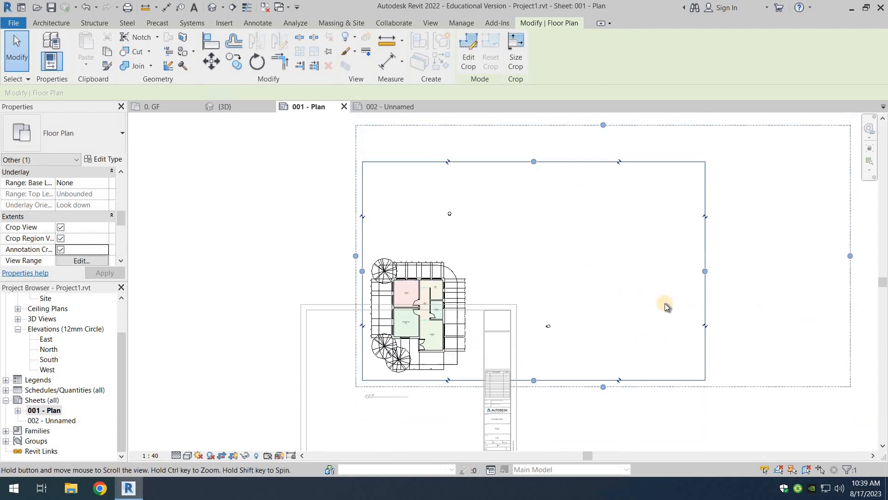
pyautogui.moveTo(699, 299); pyautogui.dragTo(468, 331)
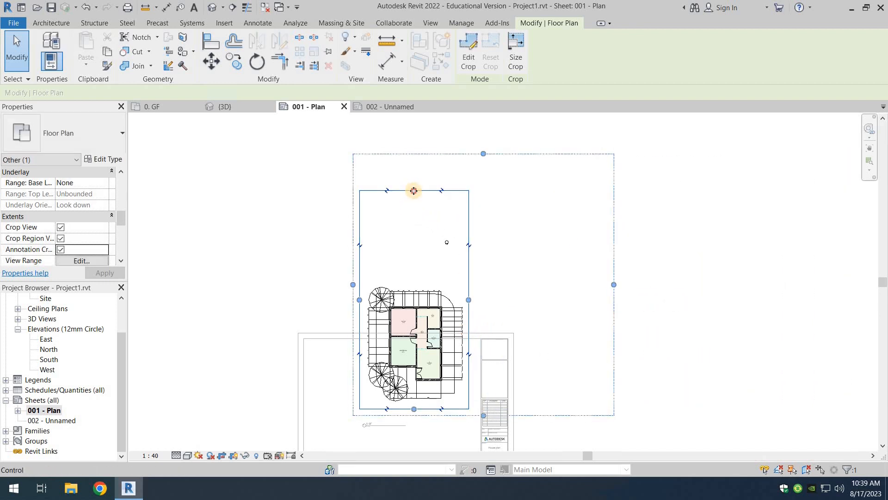
pyautogui.moveTo(413, 191); pyautogui.dragTo(416, 286)
pyautogui.moveTo(644, 349); pyautogui.dragTo(713, 289, button='middle')
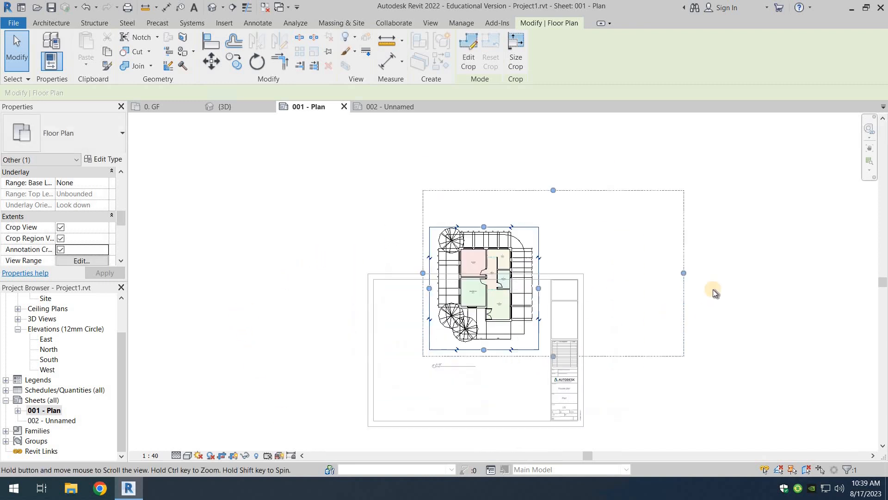
# - Turn off Crop Region Visible for the 0. GF floor plan and deactivate the view to return to the sheet
pyautogui.click(60, 238)
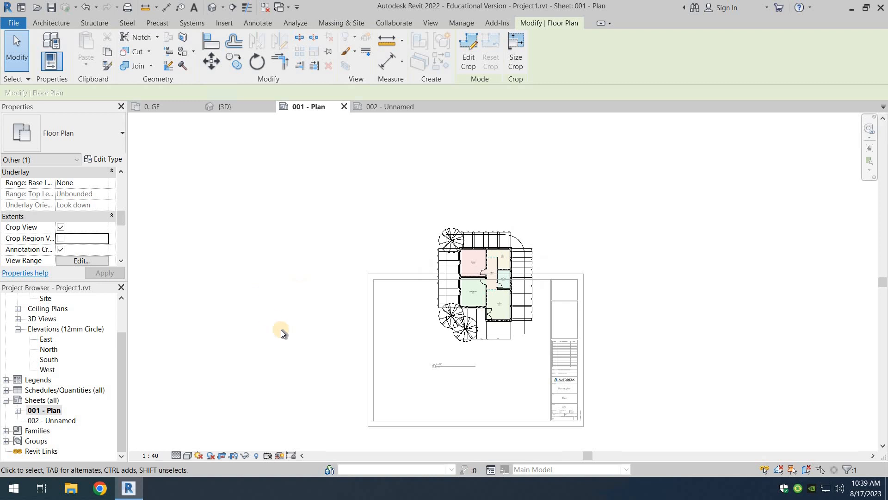
pyautogui.moveTo(281, 329); pyautogui.dragTo(208, 322, button='middle')
pyautogui.scroll(6, 421, 261)
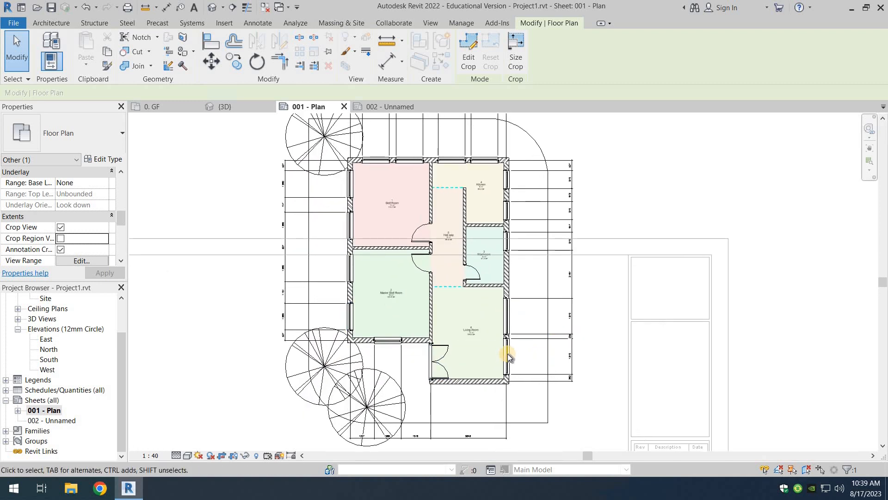
pyautogui.scroll(-3, 507, 353)
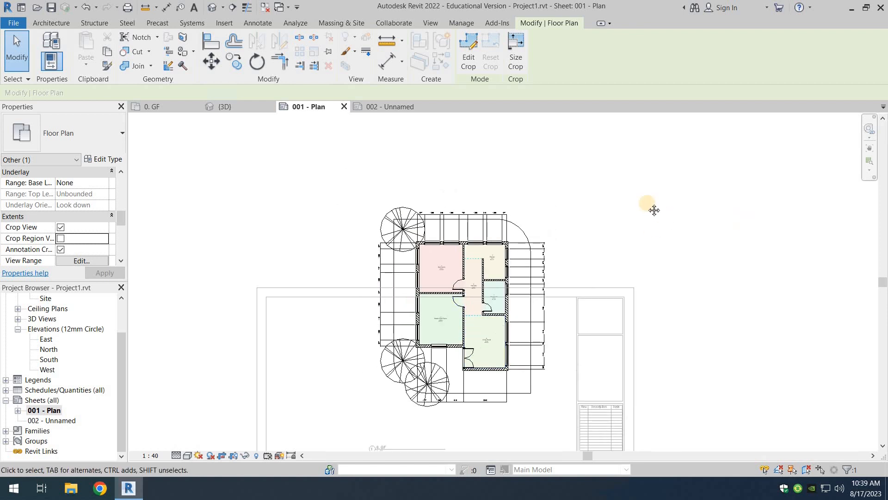
pyautogui.moveTo(537, 210); pyautogui.dragTo(437, 195, button='middle')
pyautogui.doubleClick(220, 238)
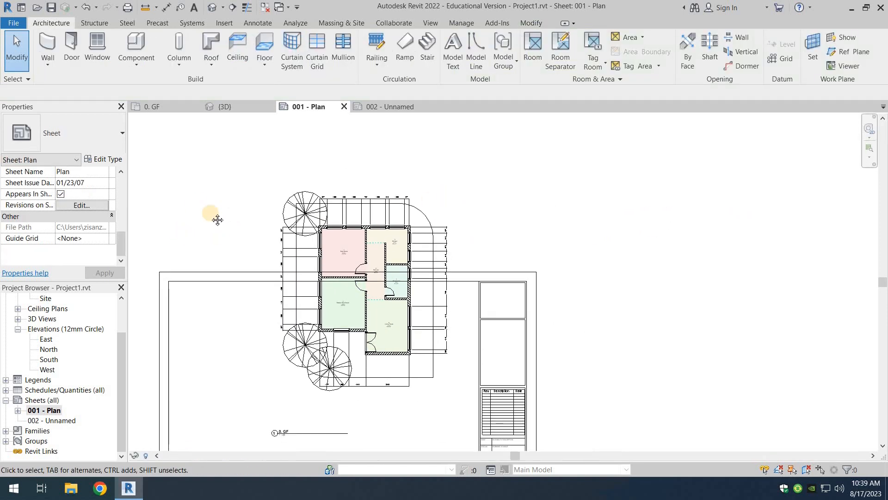
# - Move the 0. GF viewport fully inside the sheet border, in the drawing area beside the title block
pyautogui.moveTo(266, 183); pyautogui.dragTo(353, 128, button='middle')
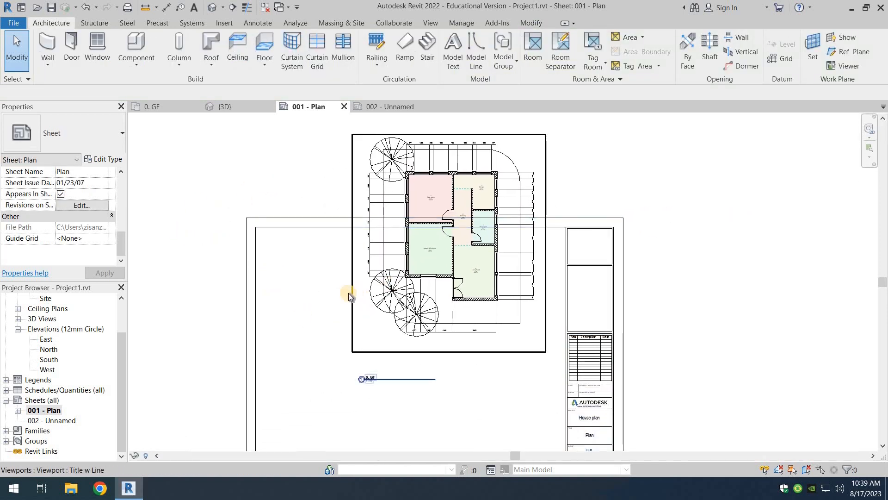
pyautogui.click(352, 305)
pyautogui.moveTo(337, 367); pyautogui.dragTo(315, 408)
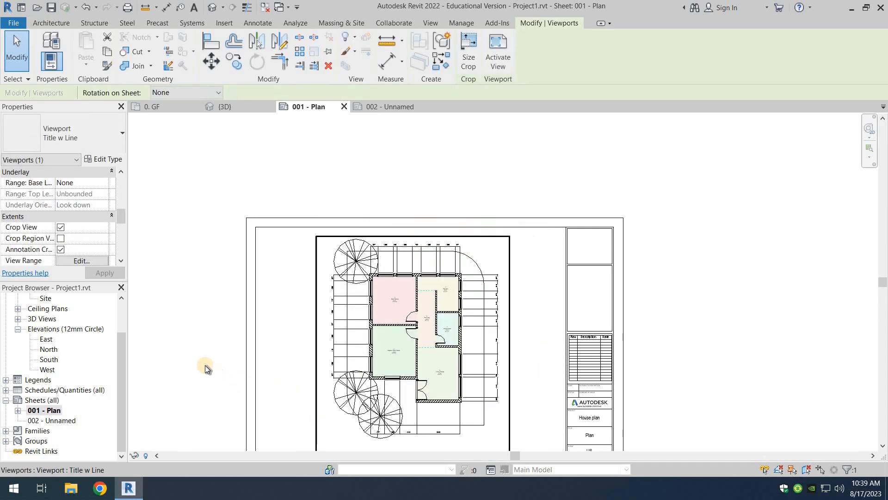
pyautogui.moveTo(205, 365); pyautogui.dragTo(239, 232, button='middle')
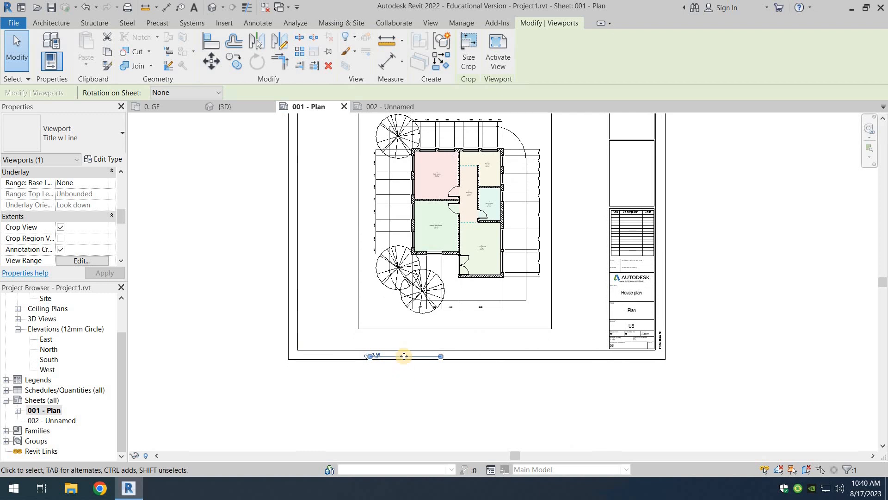
pyautogui.moveTo(396, 337); pyautogui.dragTo(300, 402)
pyautogui.moveTo(294, 379); pyautogui.dragTo(465, 405, button='middle')
pyautogui.click(312, 309)
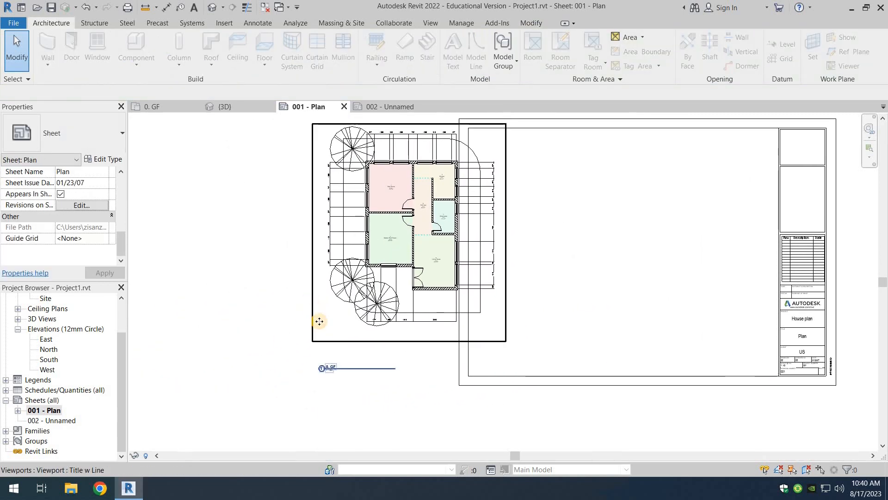
pyautogui.click(314, 314)
pyautogui.moveTo(483, 306); pyautogui.dragTo(524, 325)
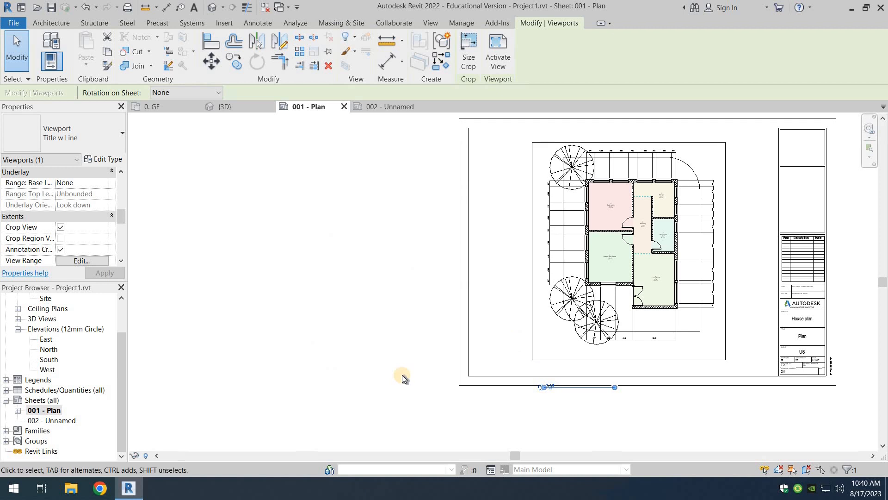
# - Move the 0. GF view title up to sit just beneath the plan, inside the sheet border
pyautogui.click(520, 390)
pyautogui.click(573, 389)
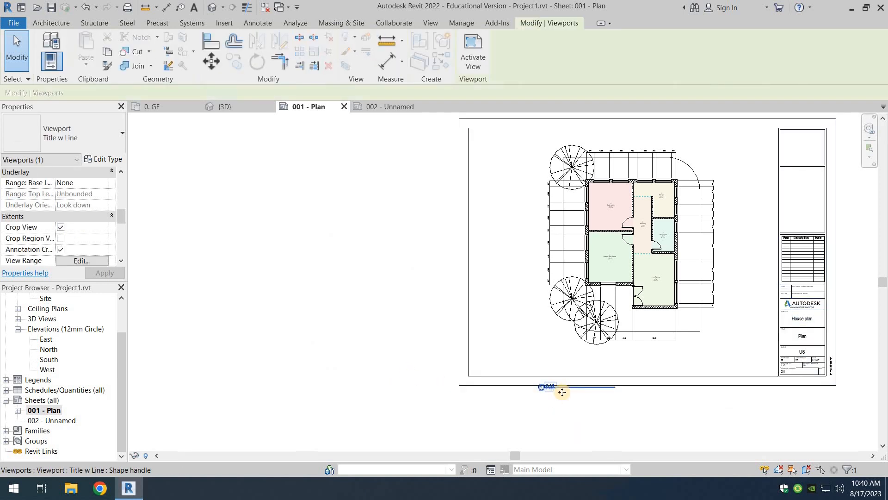
pyautogui.moveTo(570, 391); pyautogui.dragTo(571, 365)
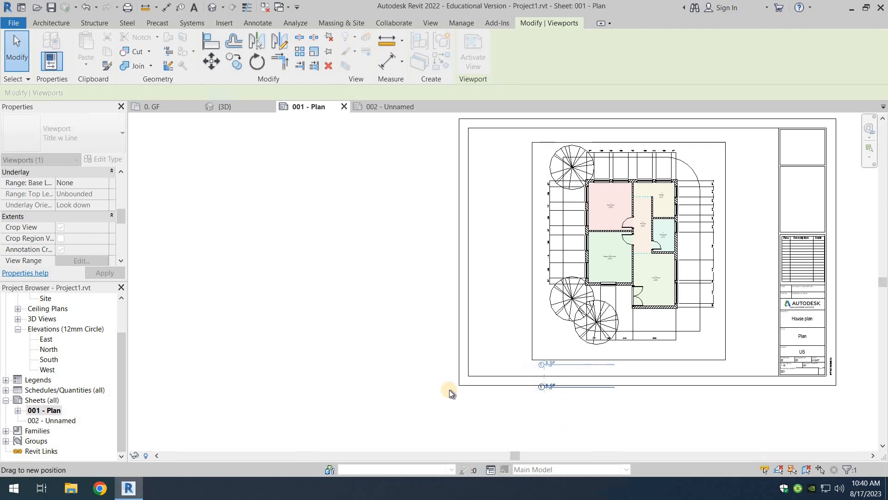
pyautogui.click(587, 400)
pyautogui.moveTo(534, 405); pyautogui.dragTo(445, 385, button='middle')
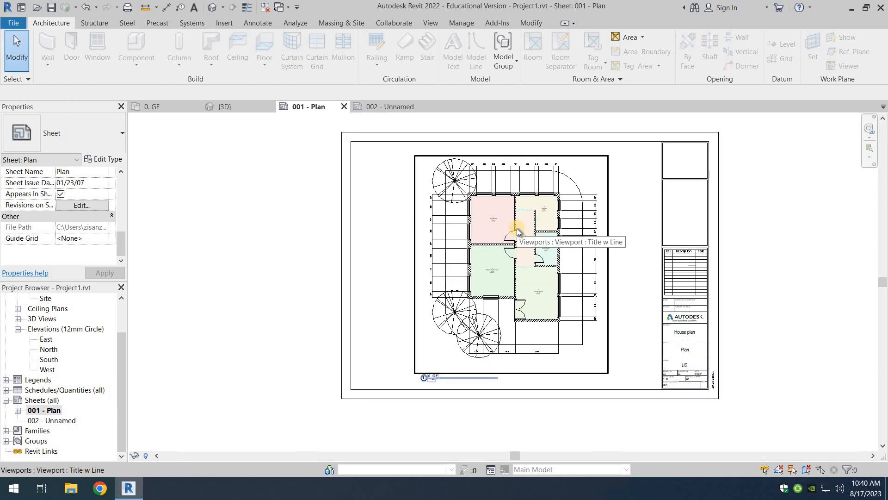
# - Activate the 0. GF viewport and duplicate the dimension type of the string along the building's left side as 6mm
pyautogui.doubleClick(414, 177)
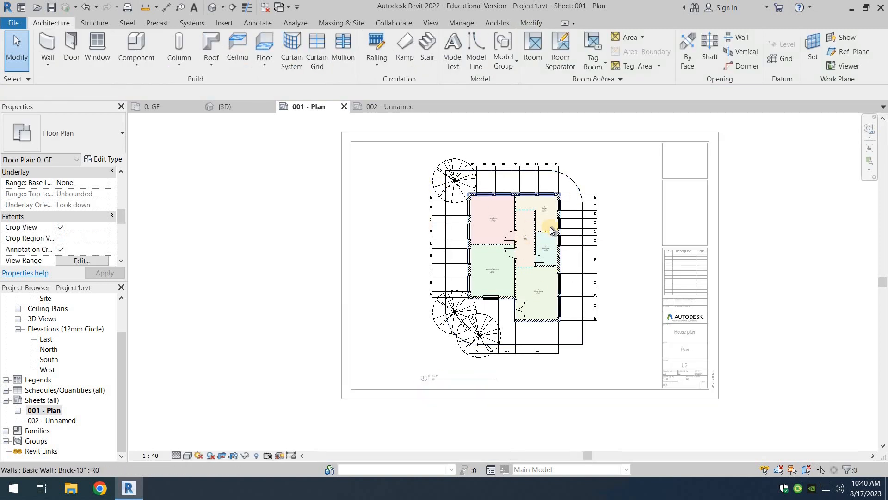
pyautogui.click(430, 258)
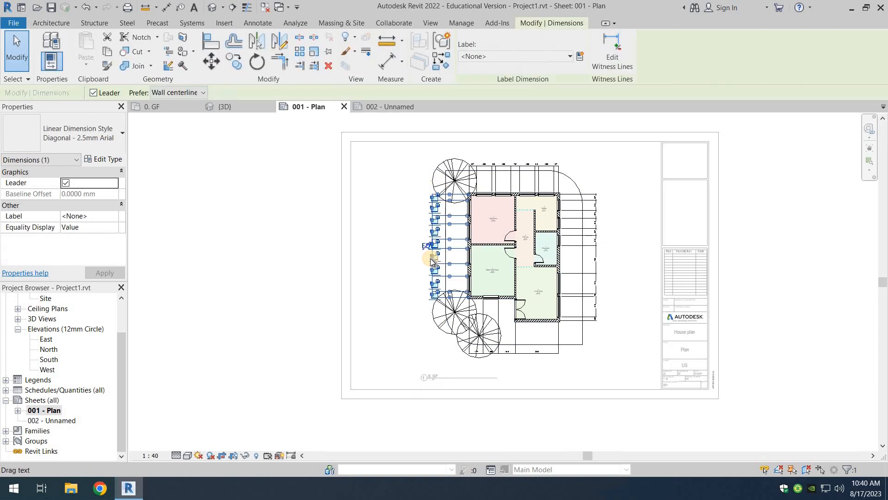
pyautogui.click(114, 138)
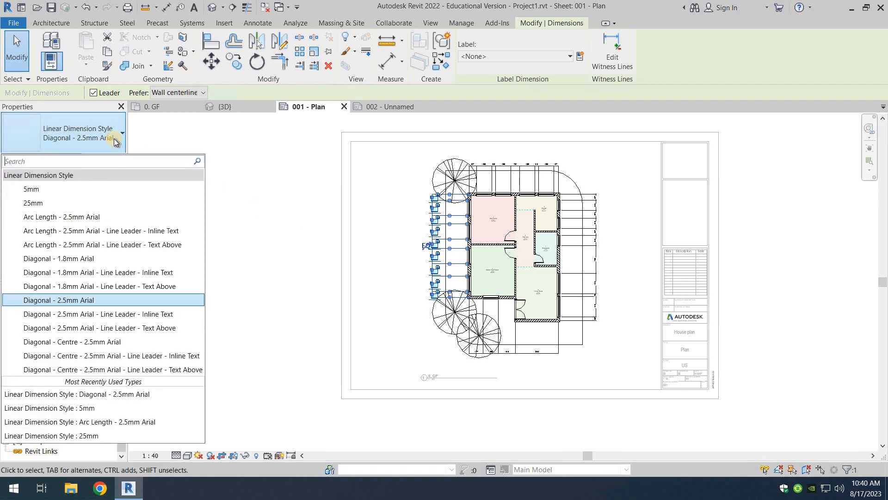
pyautogui.click(71, 134)
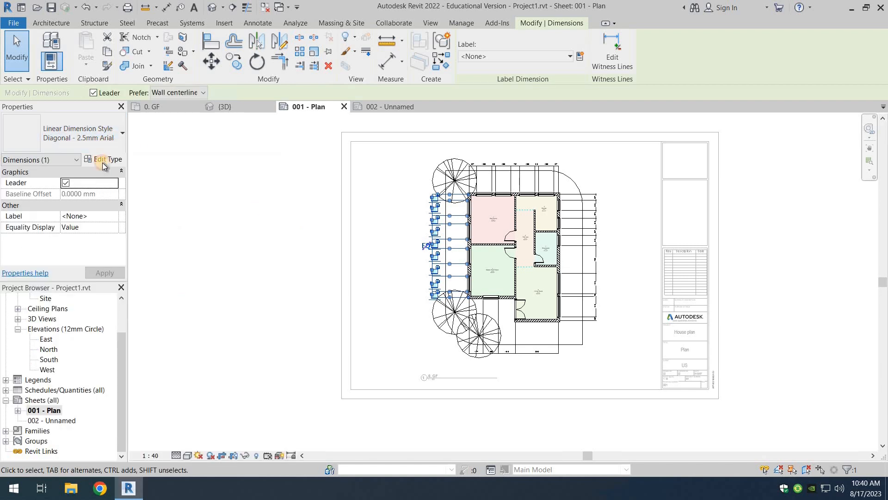
pyautogui.click(102, 161)
pyautogui.click(334, 136)
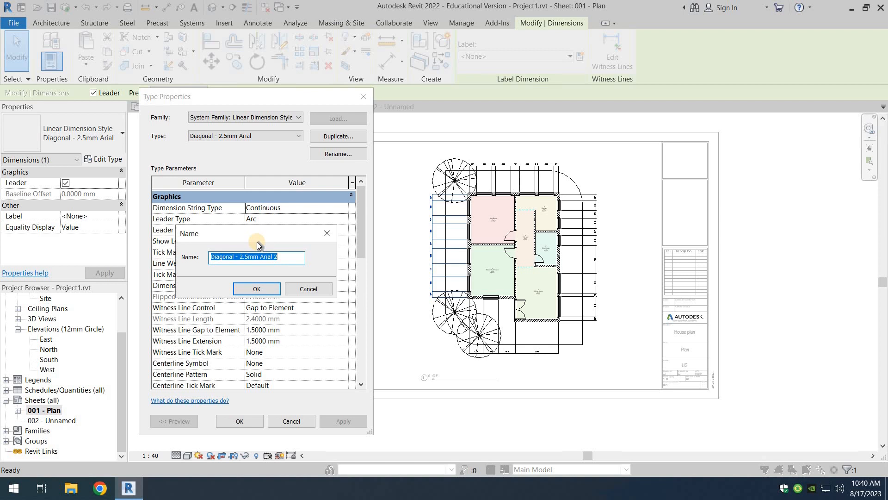
pyautogui.write('6mm')
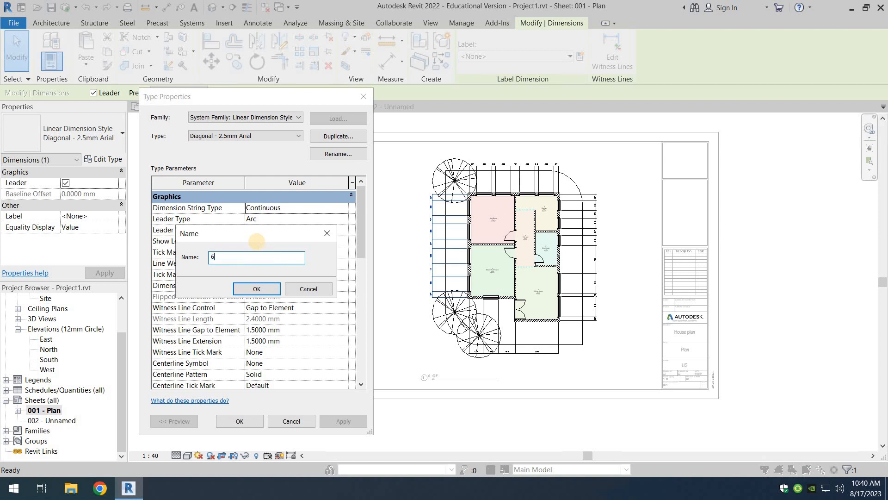
pyautogui.click(260, 291)
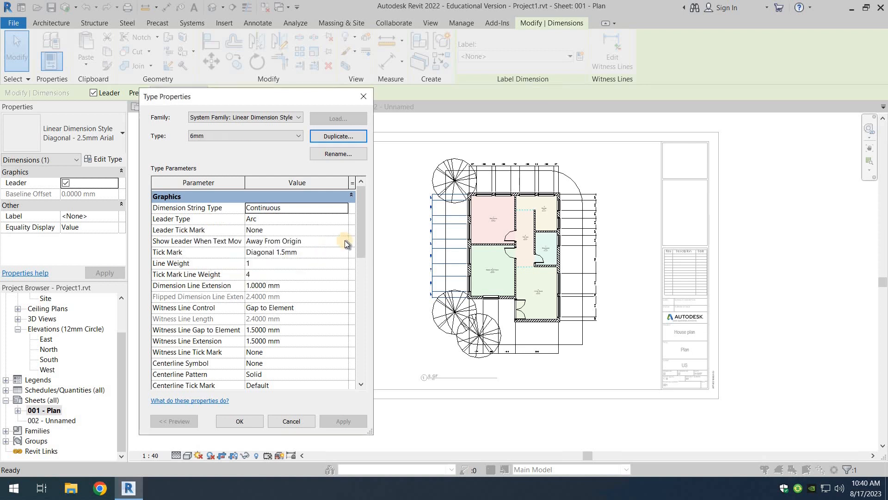
# - Set the 6mm dimension type's Text Size to 6 mm and apply it to the left dimension string
pyautogui.click(359, 299)
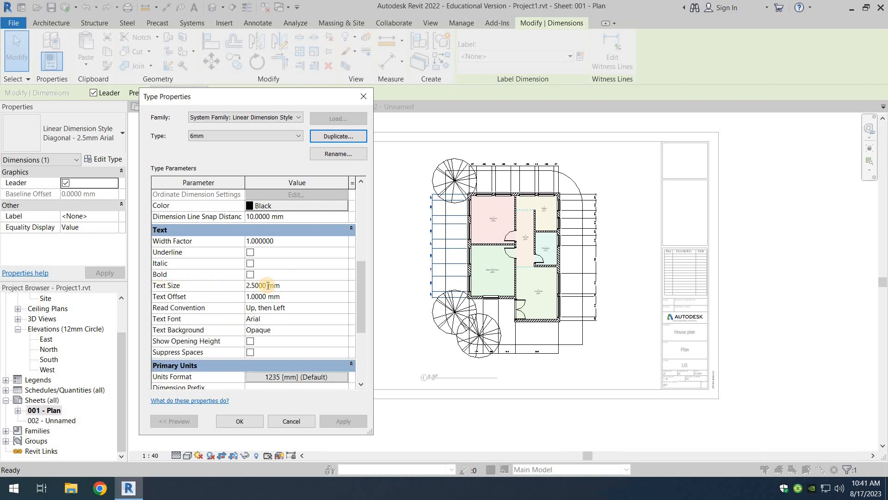
pyautogui.click(245, 285)
pyautogui.write('6')
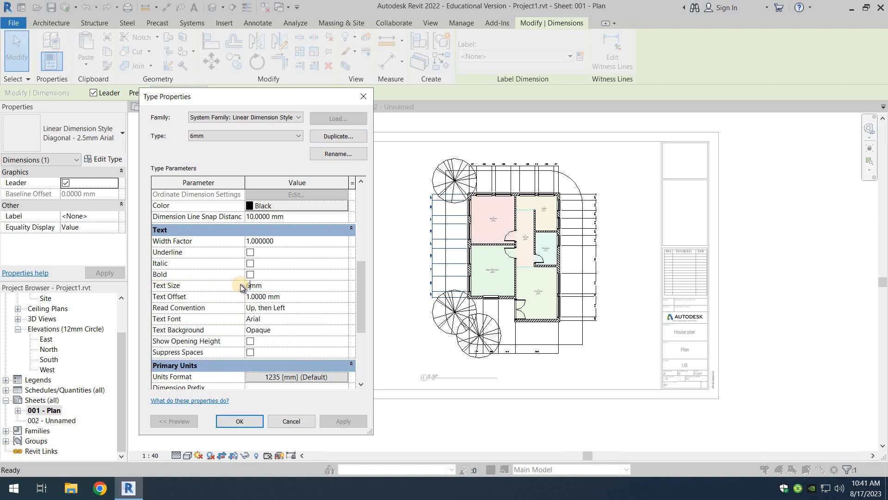
pyautogui.click(252, 421)
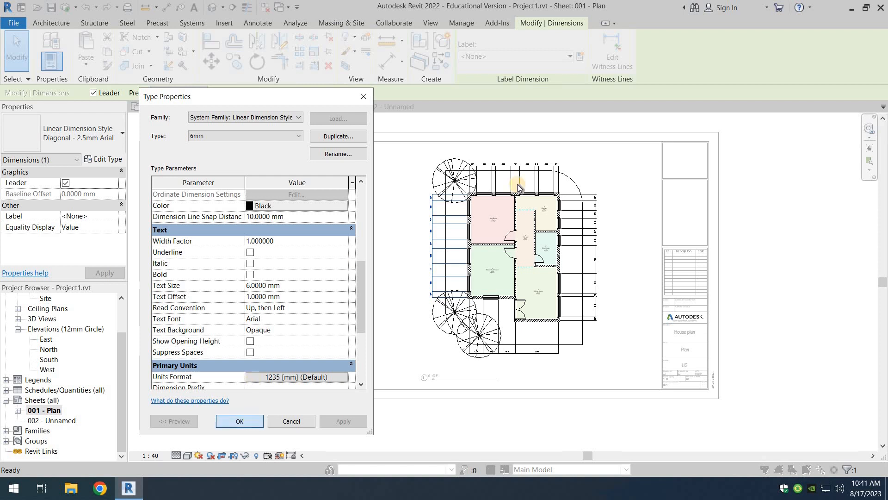
pyautogui.click(417, 234)
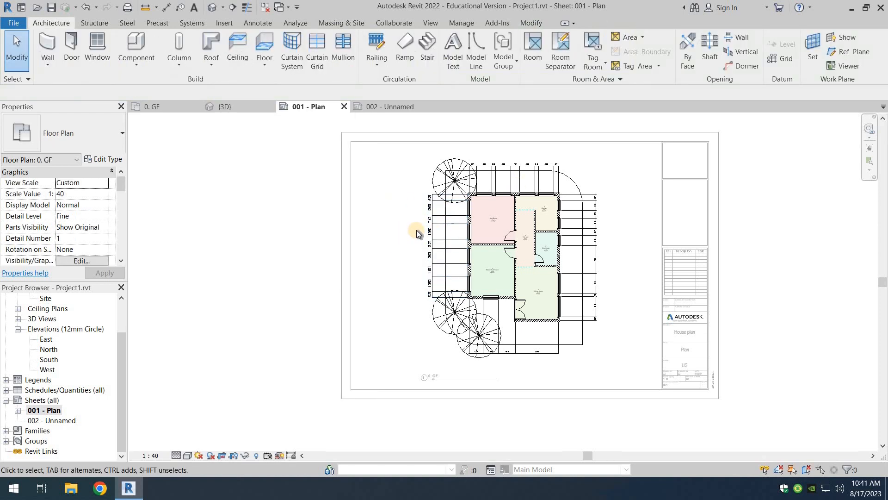
# - Change the dimension strings above, below and along the right side of the building to the 6mm dimension style
pyautogui.click(495, 166)
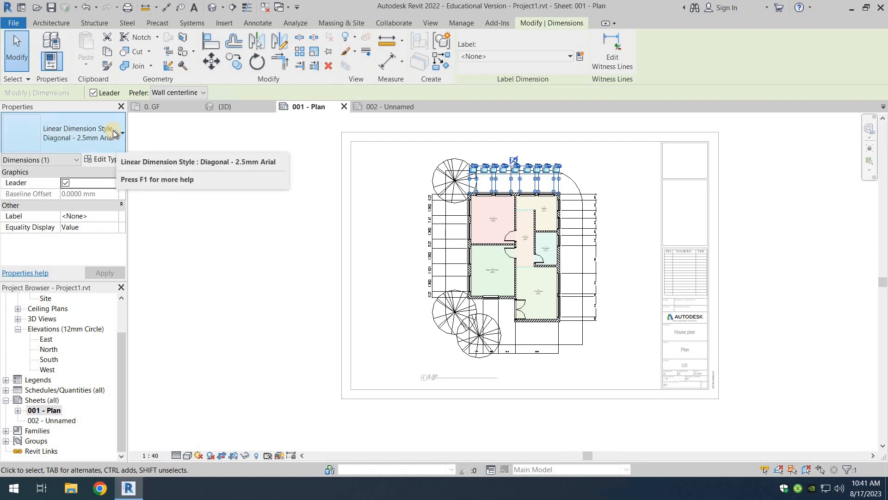
pyautogui.keyDown('ctrl'); pyautogui.click(596, 203); pyautogui.keyUp('ctrl')
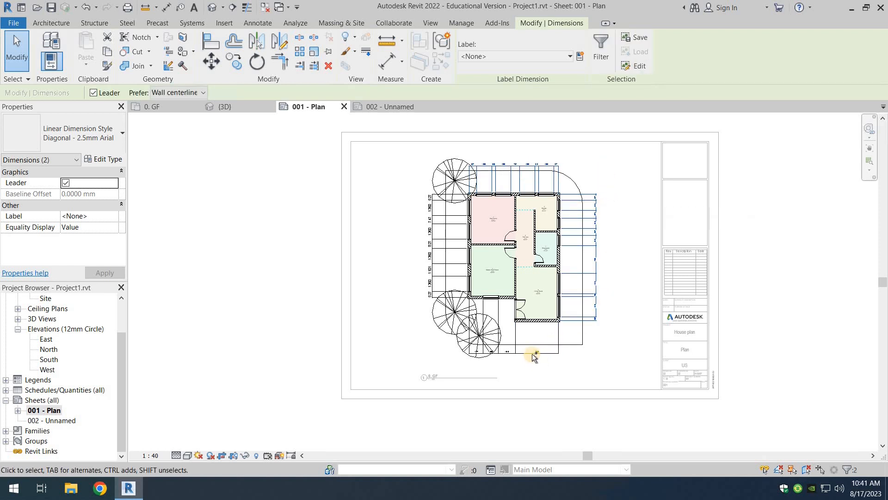
pyautogui.keyDown('ctrl'); pyautogui.click(532, 354); pyautogui.keyUp('ctrl')
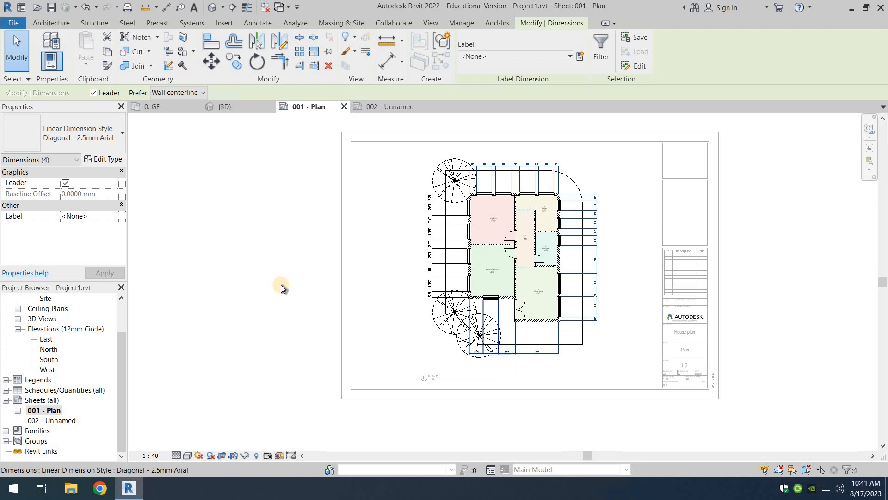
pyautogui.click(83, 137)
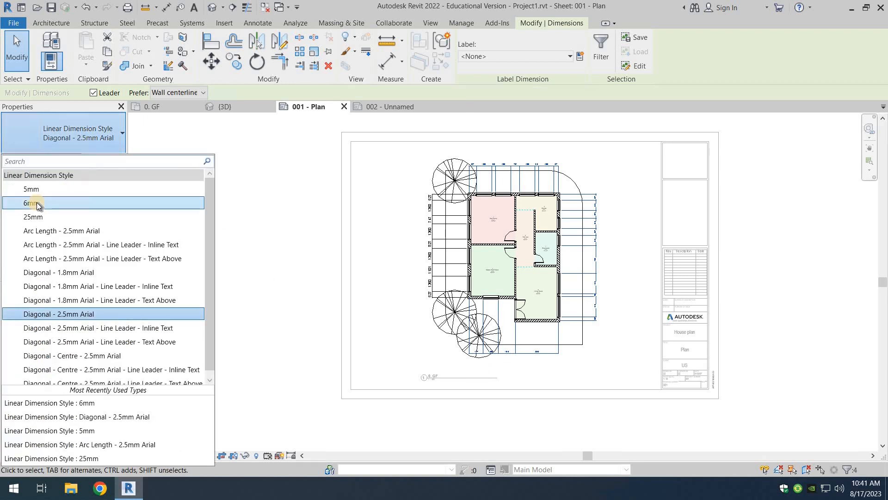
pyautogui.click(37, 202)
pyautogui.click(289, 250)
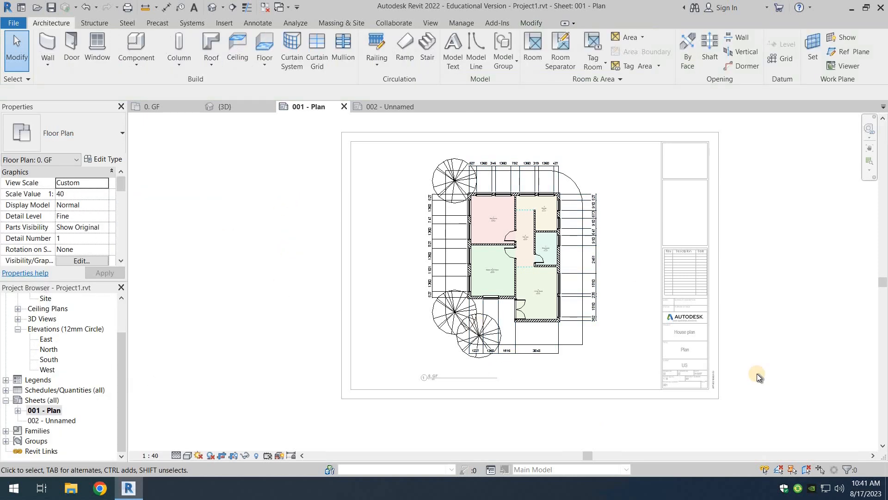
pyautogui.moveTo(595, 288); pyautogui.dragTo(579, 314, button='middle')
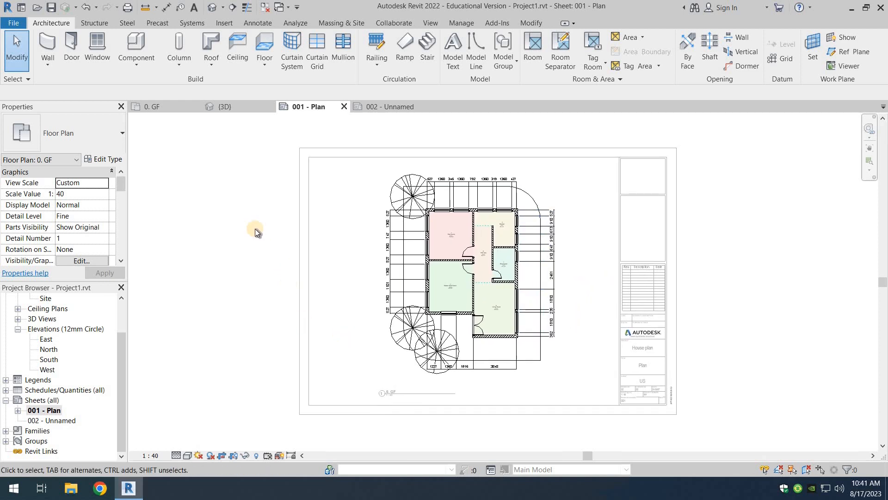
# - Deactivate the 0. GF viewport on the plan sheet and open sheet 002 - Unnamed
pyautogui.doubleClick(240, 215)
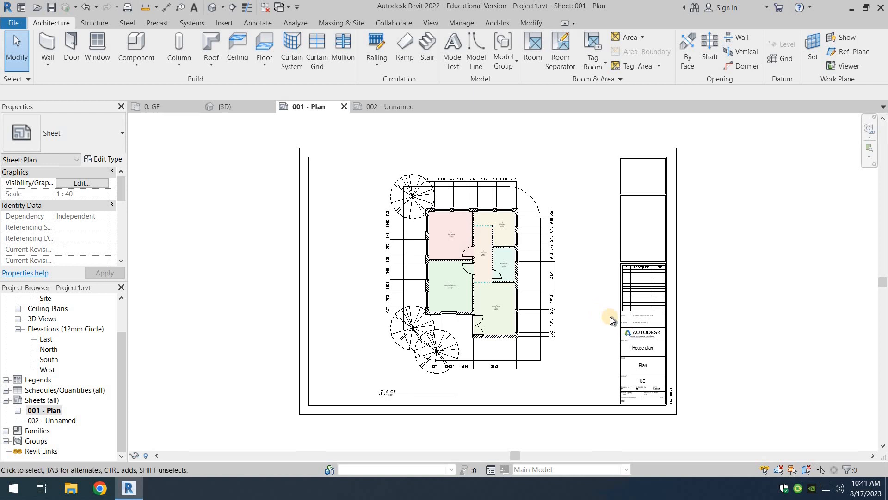
pyautogui.scroll(1, 610, 317)
pyautogui.scroll(-1, 612, 316)
pyautogui.rightClick(51, 401)
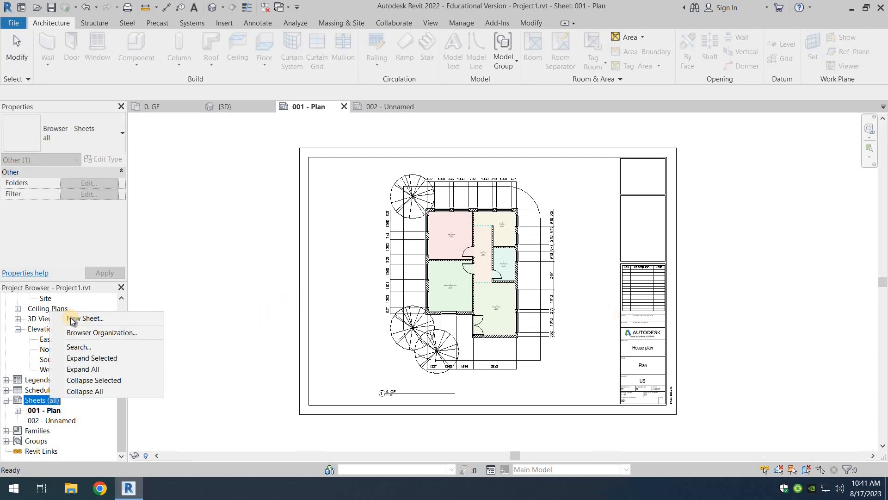
pyautogui.click(168, 374)
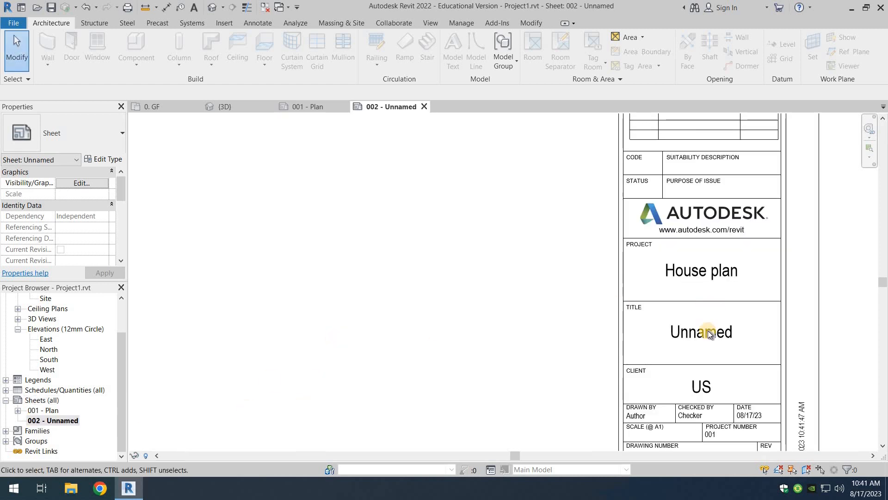
# - Rename sheet 002 as Elevattion through the title field of its title block
pyautogui.click(691, 333)
pyautogui.click(691, 333)
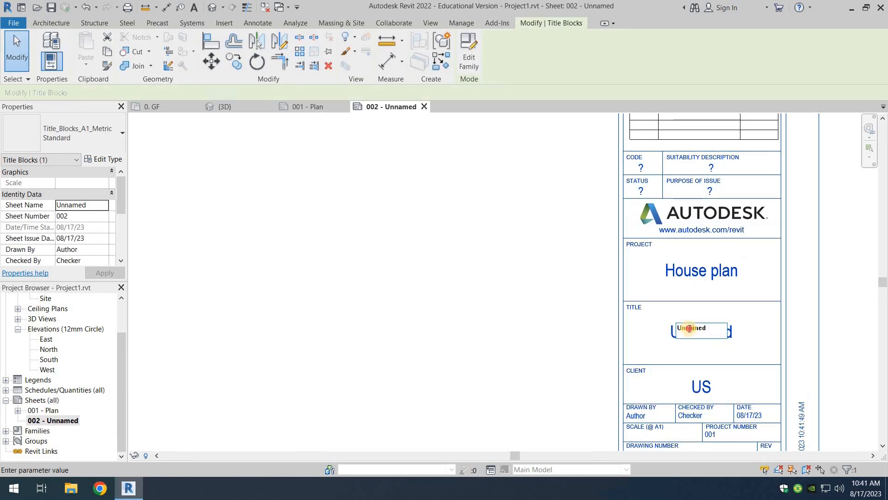
pyautogui.write('Elevatt')
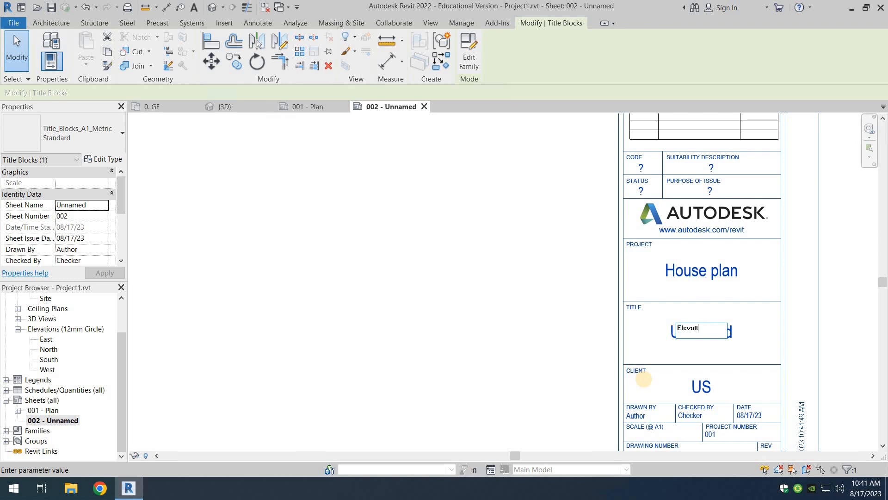
pyautogui.write('ion')
pyautogui.click(550, 359)
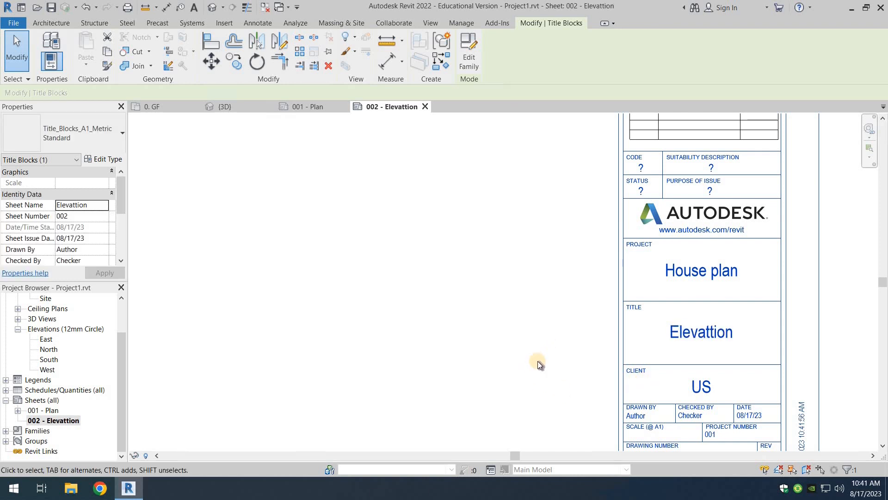
pyautogui.scroll(-1, 539, 365)
pyautogui.scroll(-1, 538, 365)
pyautogui.click(492, 248)
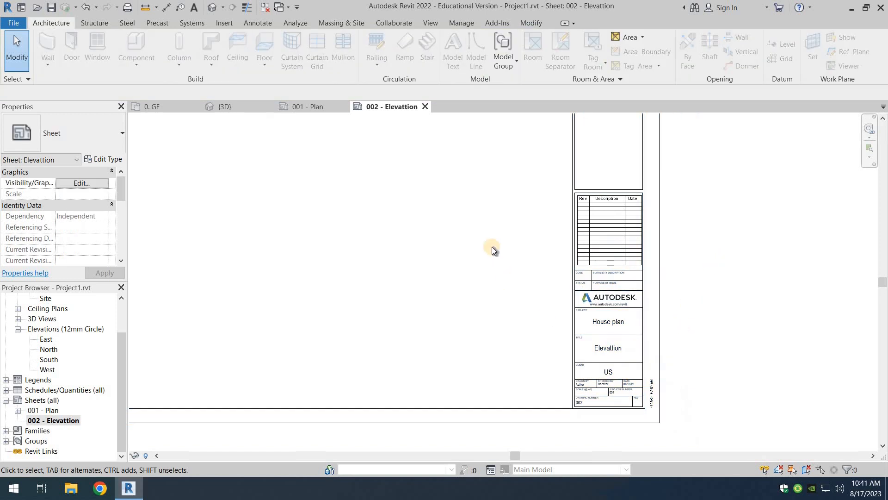
# - Place the East elevation in the sheet's upper-left corner and shorten its view title line
pyautogui.scroll(-1, 500, 287)
pyautogui.moveTo(500, 287)
pyautogui.mouseDown(button='middle')
pyautogui.moveTo(494, 307)
pyautogui.moveTo(495, 295)
pyautogui.mouseUp(button='middle')
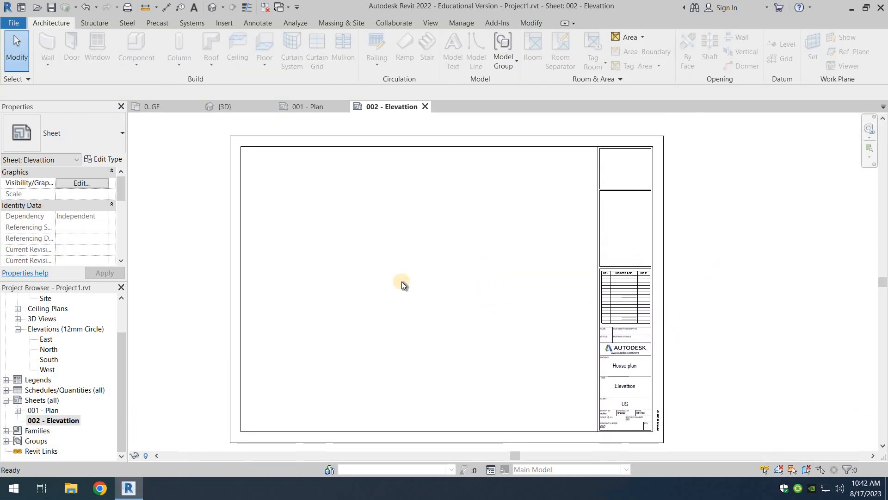
pyautogui.moveTo(45, 339); pyautogui.dragTo(318, 217)
pyautogui.click(308, 195)
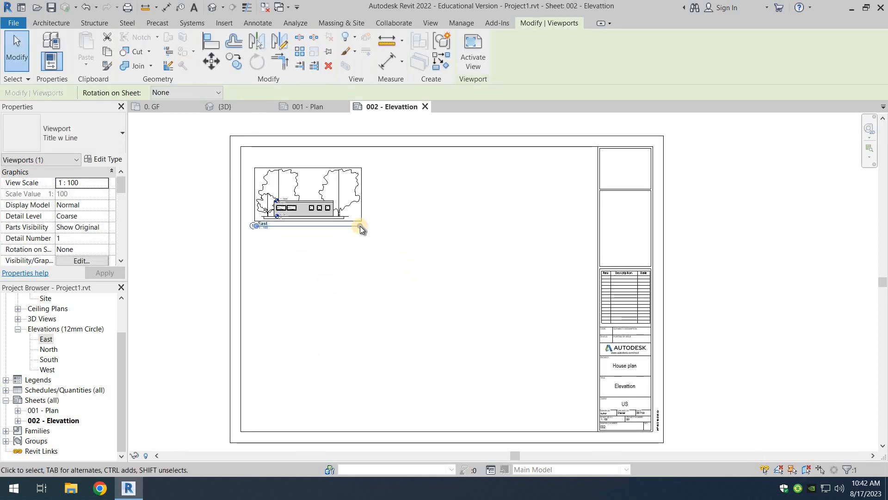
pyautogui.moveTo(359, 227); pyautogui.dragTo(280, 250)
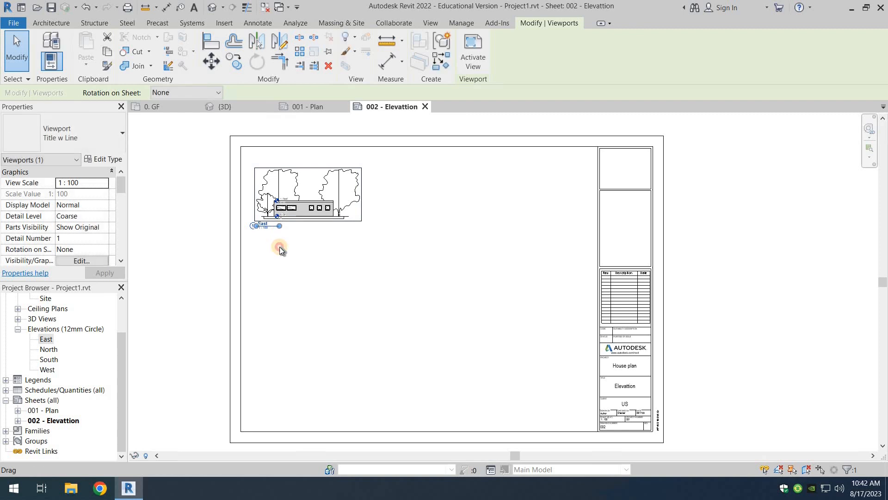
pyautogui.click(286, 243)
# - Activate the East elevation viewport and set its view scale to 1 : 50
pyautogui.scroll(2, 266, 192)
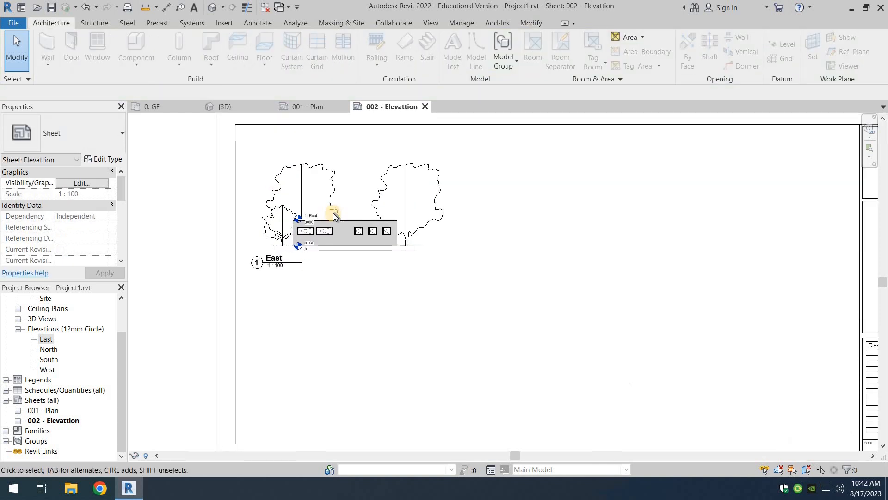
pyautogui.doubleClick(333, 215)
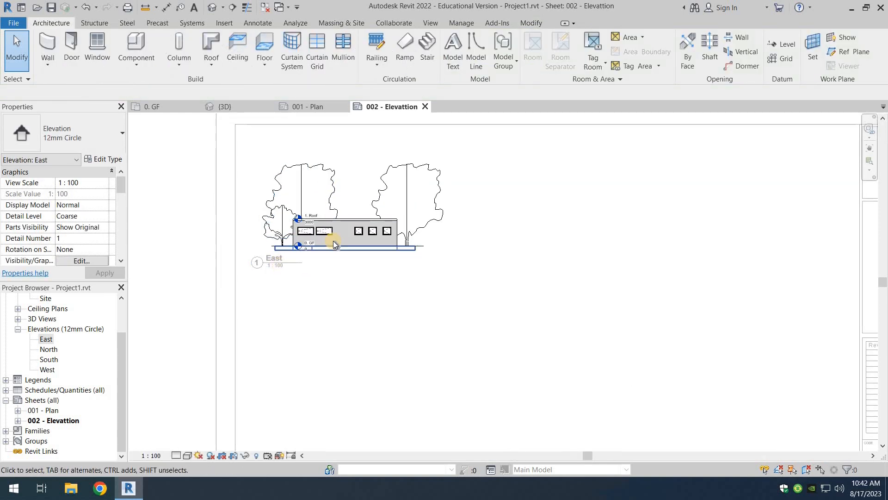
pyautogui.click(150, 455)
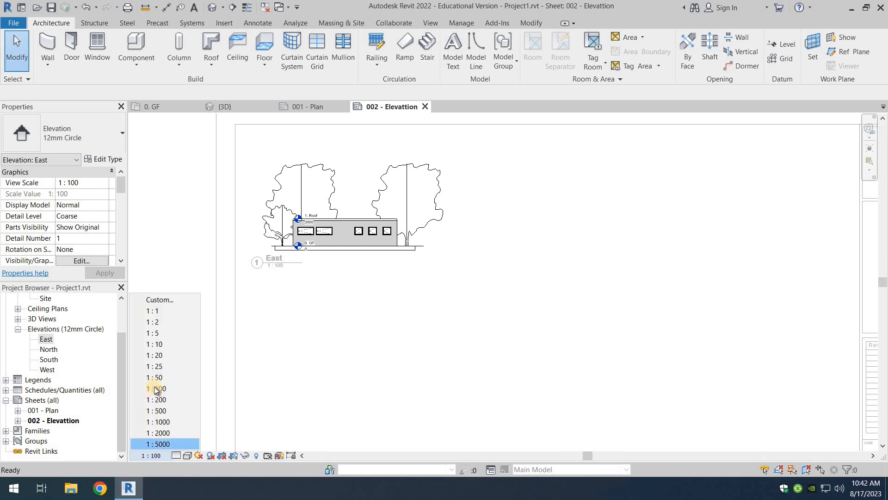
pyautogui.click(195, 377)
pyautogui.scroll(-3, 222, 341)
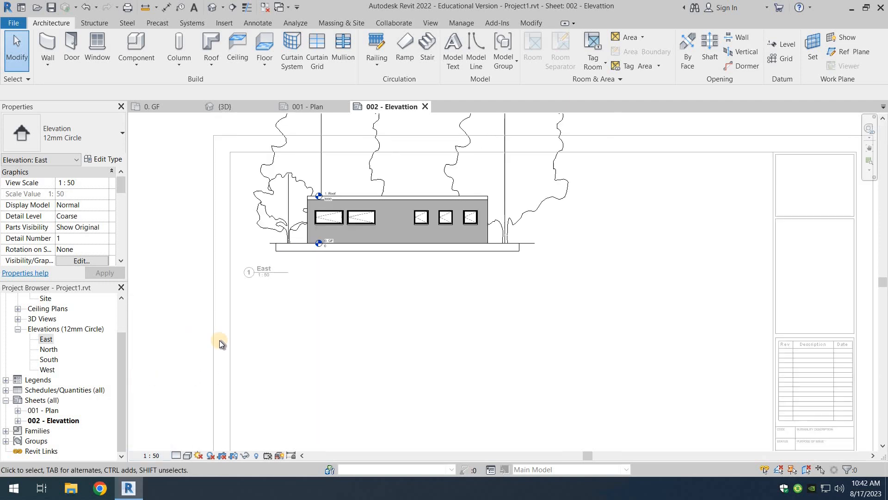
# - Deactivate the East viewport and move it down so the trees fit inside the sheet border
pyautogui.moveTo(310, 284); pyautogui.dragTo(356, 238, button='middle')
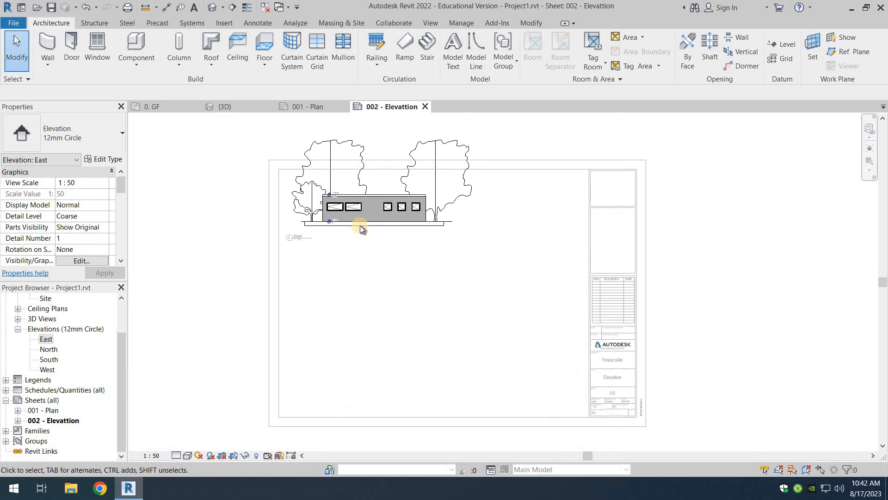
pyautogui.click(389, 231)
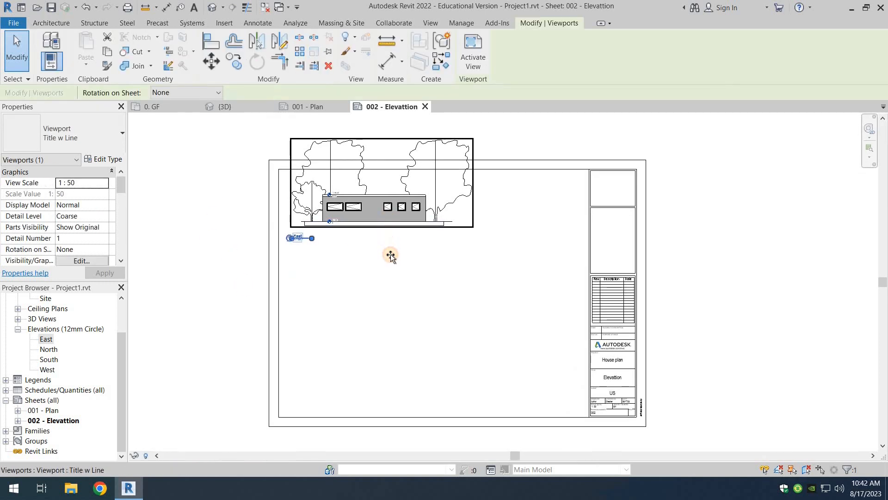
pyautogui.moveTo(390, 256); pyautogui.dragTo(388, 291)
pyautogui.click(380, 297)
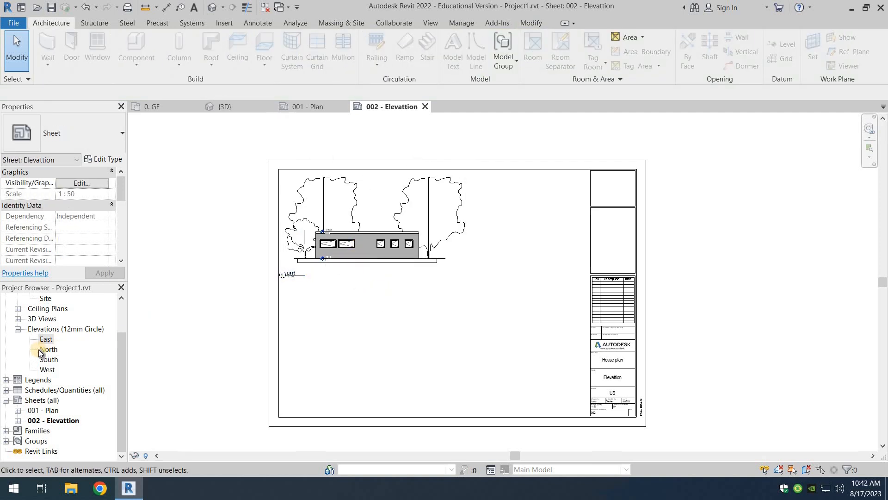
# - Place the North elevation below the East elevation and shorten its view title line
pyautogui.moveTo(41, 353); pyautogui.dragTo(74, 360)
pyautogui.moveTo(388, 342); pyautogui.dragTo(362, 337)
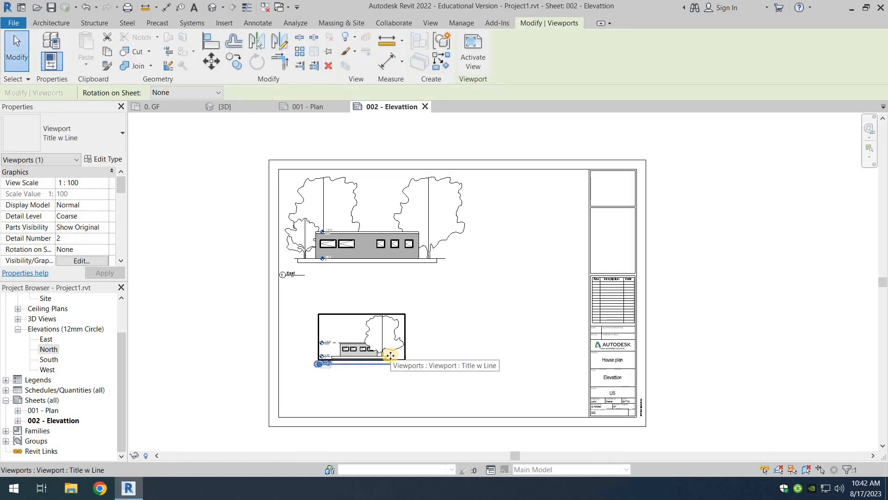
pyautogui.moveTo(403, 366); pyautogui.dragTo(339, 365)
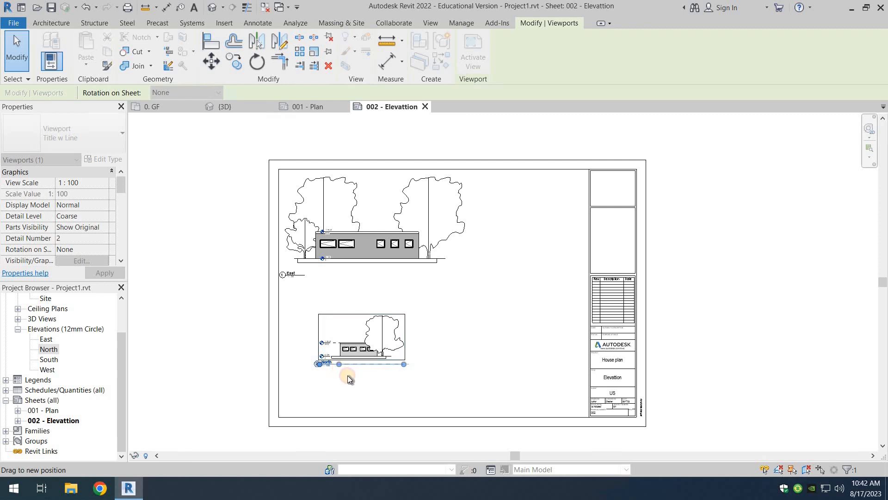
# - Set the North elevation viewport's scale to 1 : 50 and deactivate the viewport
pyautogui.doubleClick(386, 357)
pyautogui.click(143, 455)
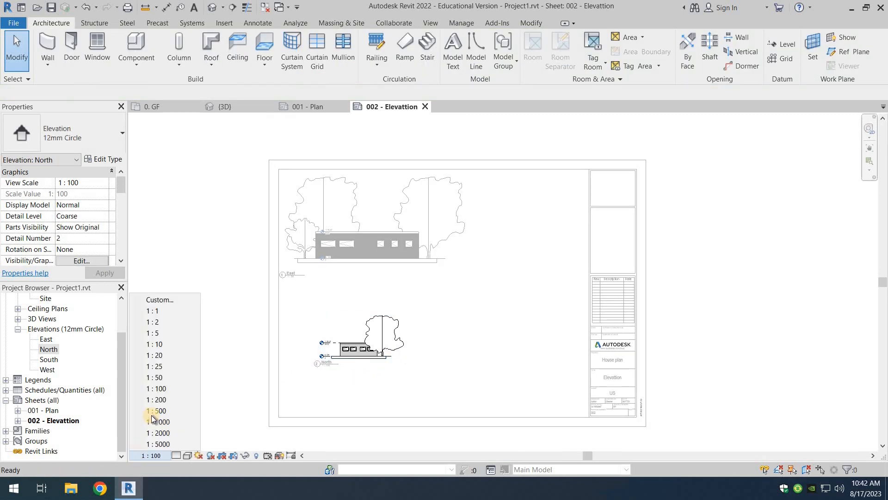
pyautogui.click(167, 378)
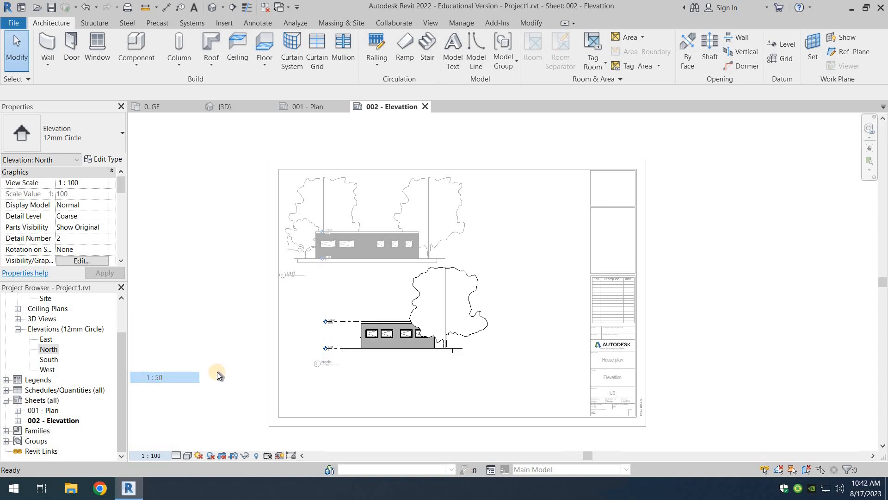
pyautogui.doubleClick(248, 387)
# - Move the North viewport down and left so its title lines up beneath the East view's title
pyautogui.click(423, 365)
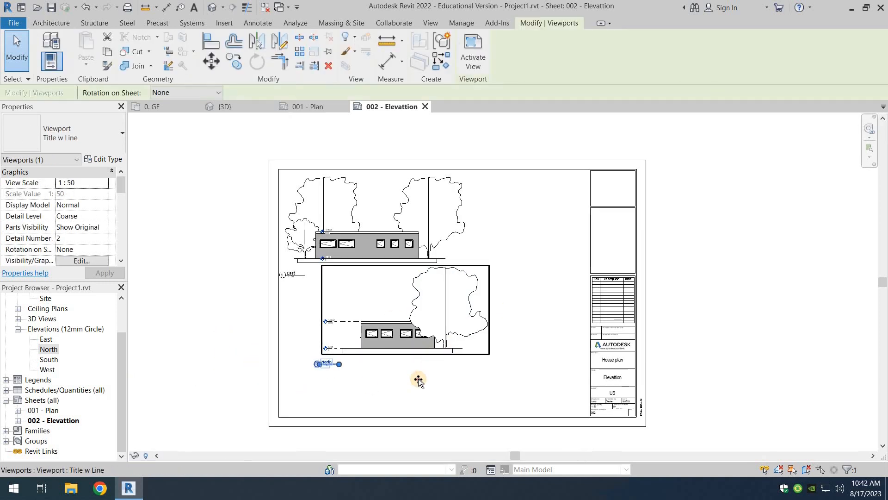
pyautogui.moveTo(418, 378); pyautogui.dragTo(383, 373)
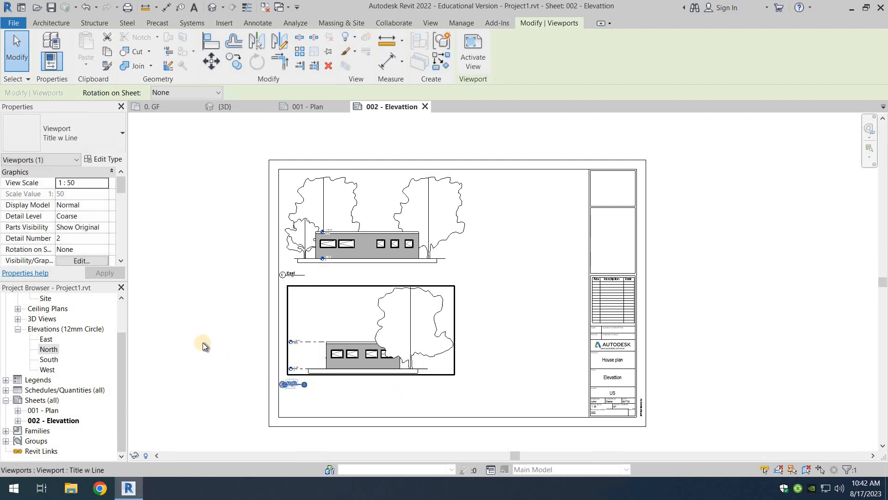
pyautogui.click(202, 345)
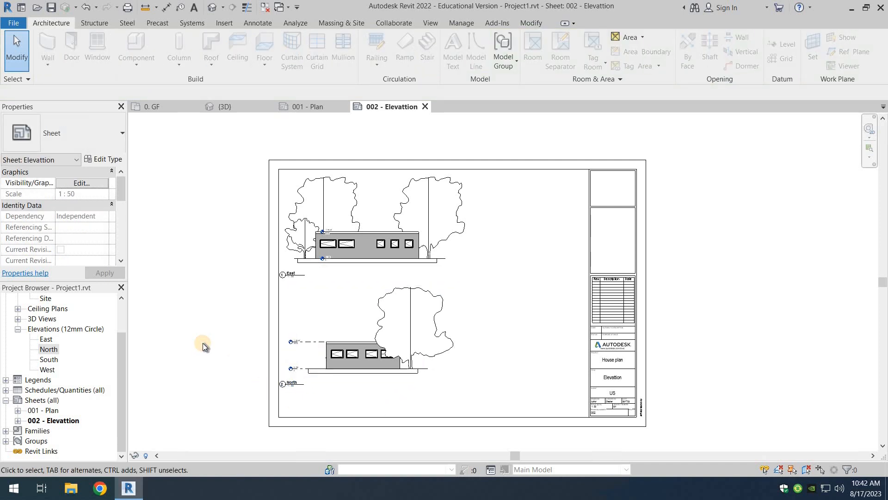
# - Give the East elevation viewport a custom scale of 1 : 70 and deactivate the viewport
pyautogui.doubleClick(371, 257)
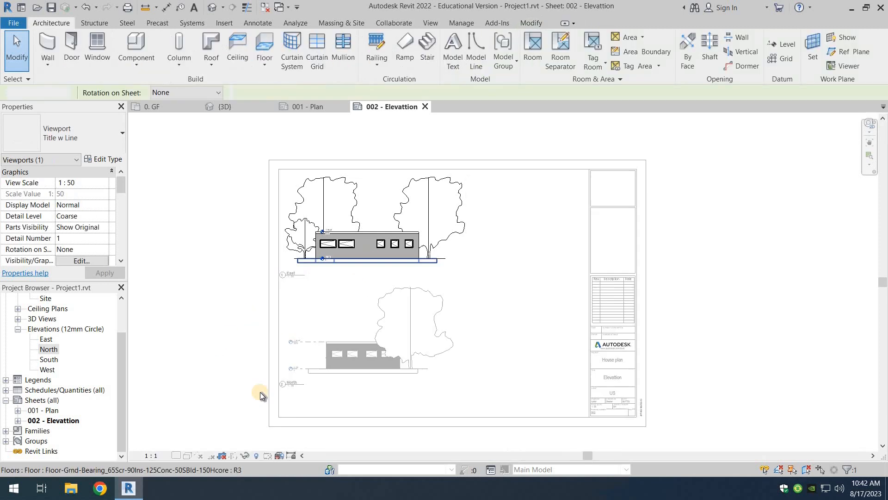
pyautogui.click(148, 456)
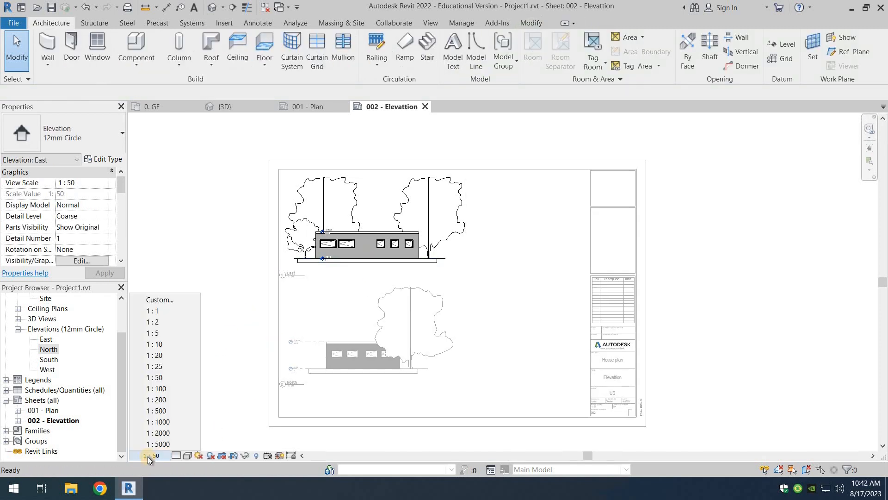
pyautogui.click(159, 299)
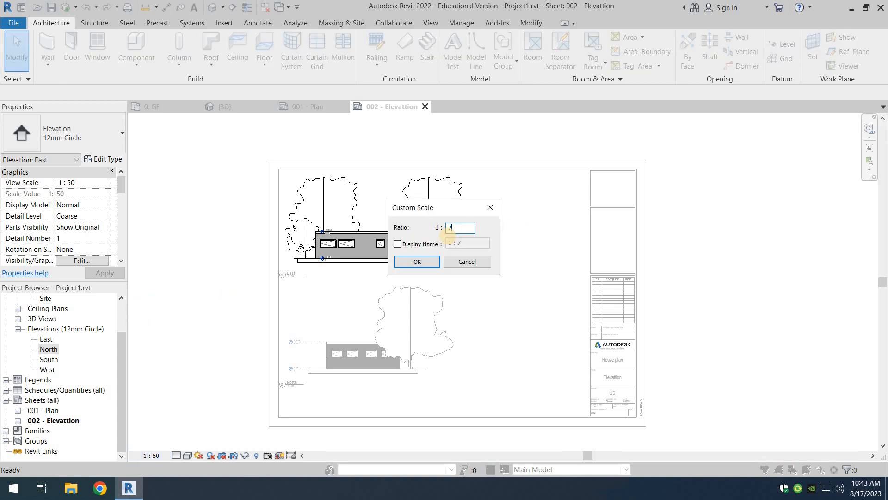
pyautogui.click(428, 269)
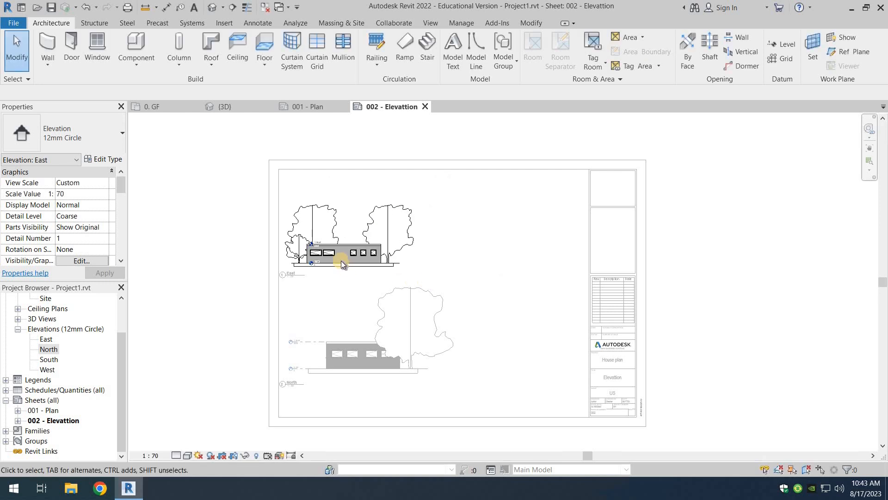
pyautogui.click(354, 253)
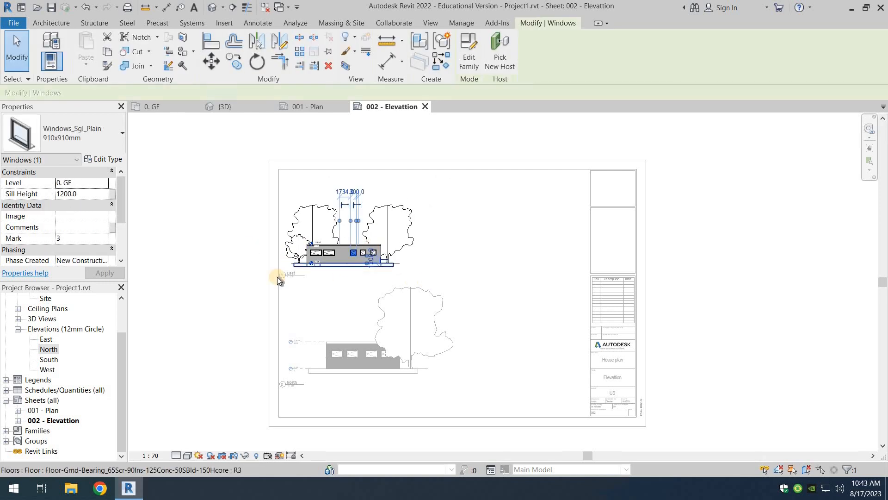
pyautogui.doubleClick(235, 267)
# - Move the East viewport up toward the sheet's upper border and shift the North viewport up beneath it
pyautogui.click(349, 204)
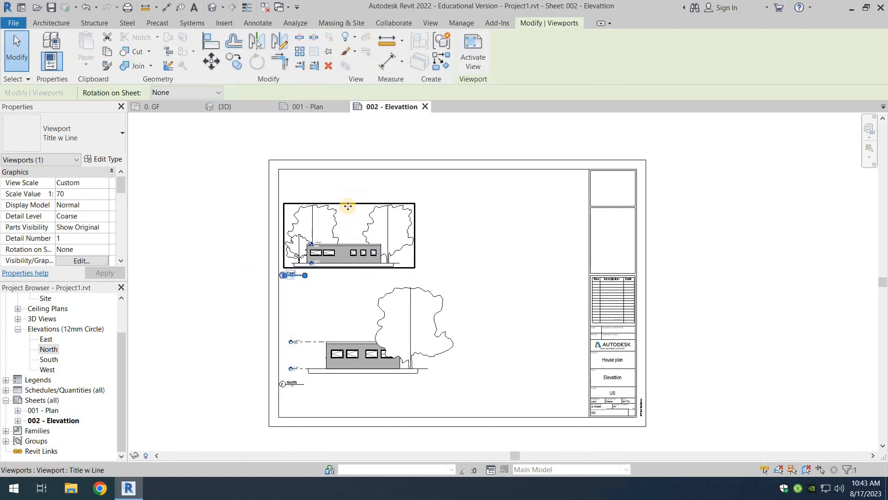
pyautogui.moveTo(348, 190); pyautogui.dragTo(350, 172)
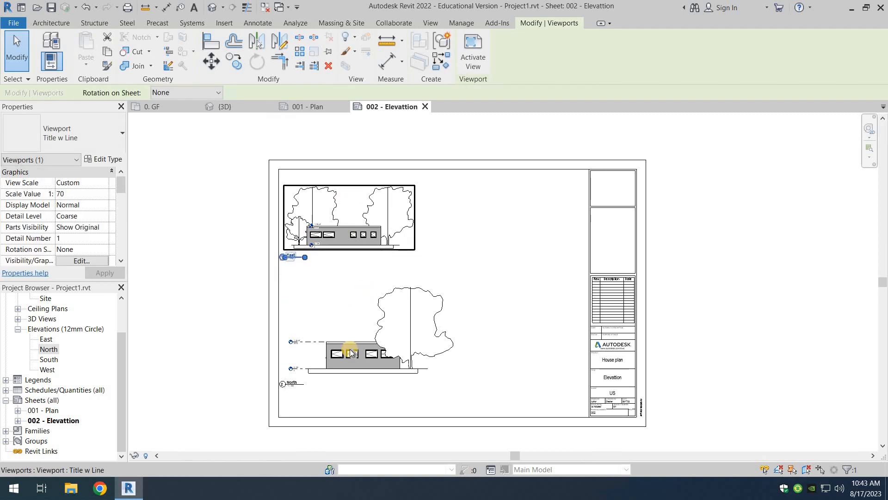
pyautogui.click(350, 325)
pyautogui.click(351, 324)
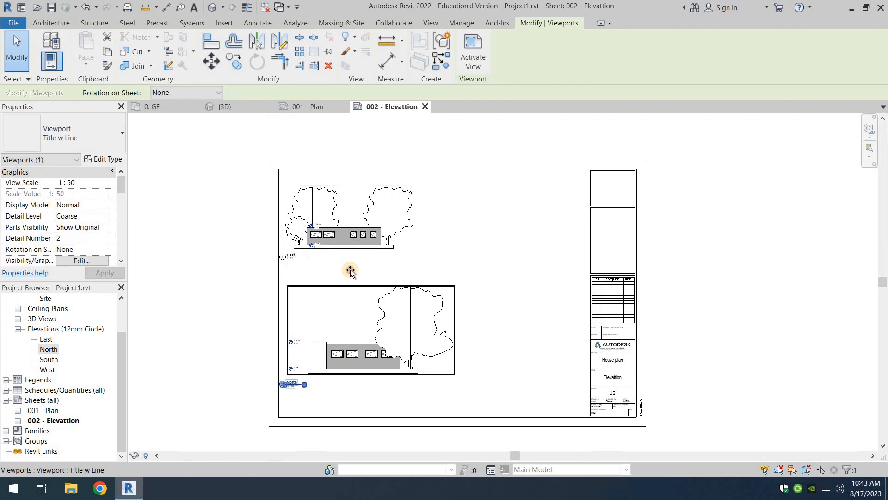
pyautogui.moveTo(351, 270); pyautogui.dragTo(351, 267)
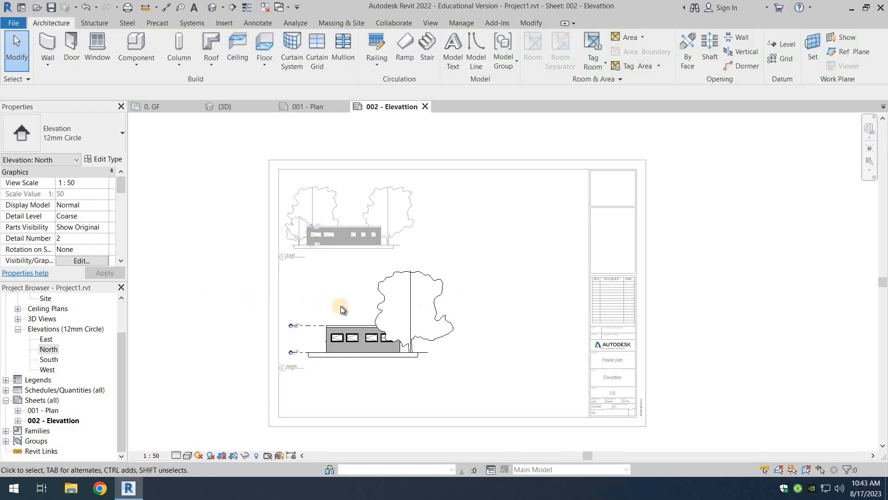
# - Give the North elevation viewport a custom scale of 1 : 70 and deactivate the viewport
pyautogui.click(151, 455)
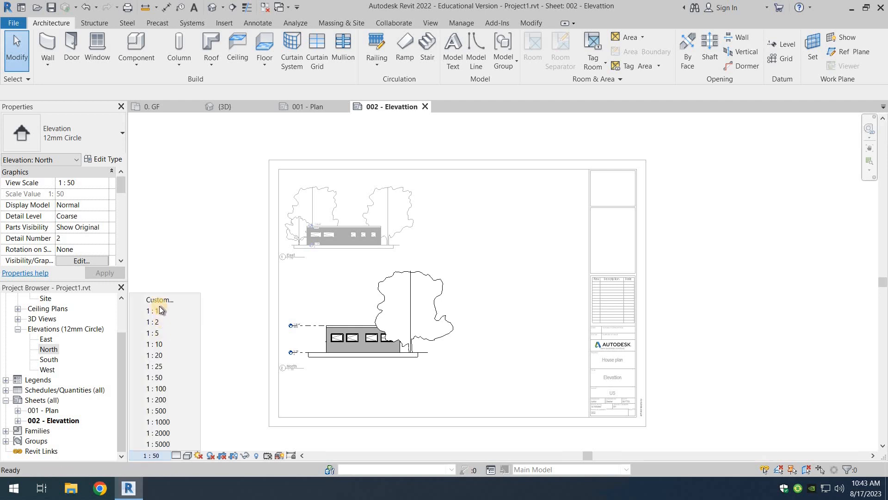
pyautogui.click(161, 301)
pyautogui.click(444, 229)
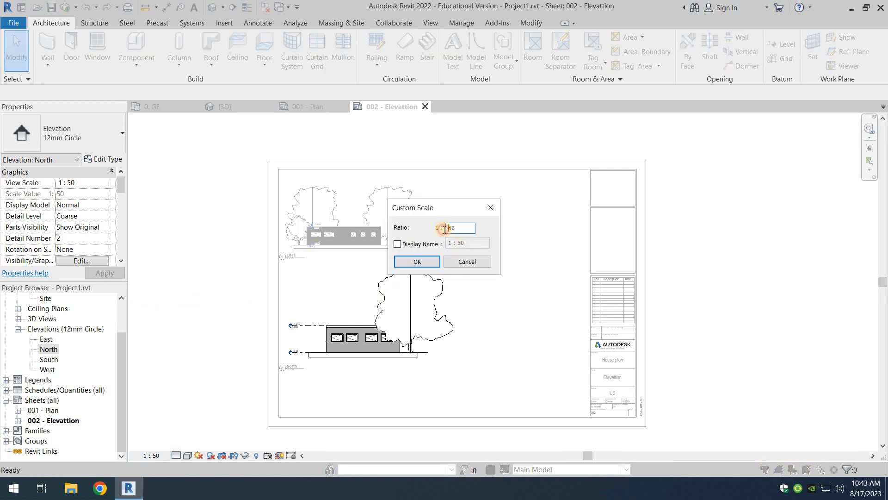
pyautogui.write('70')
pyautogui.click(409, 260)
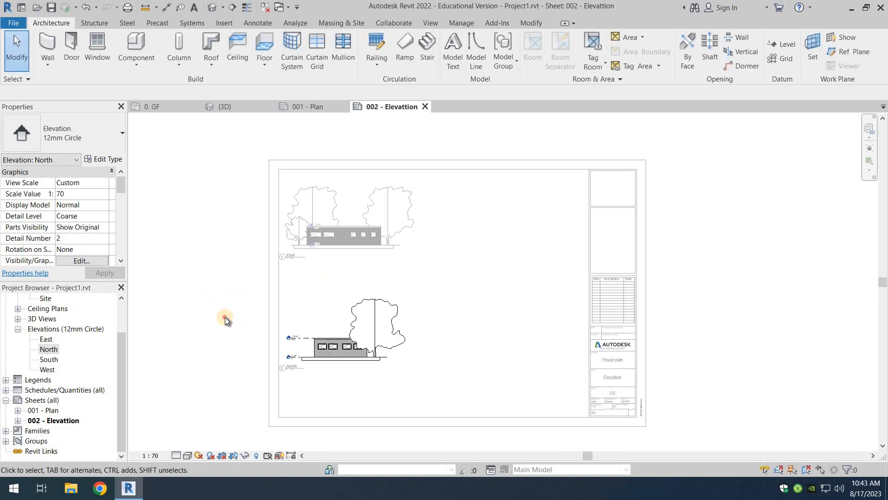
pyautogui.doubleClick(333, 298)
pyautogui.click(335, 297)
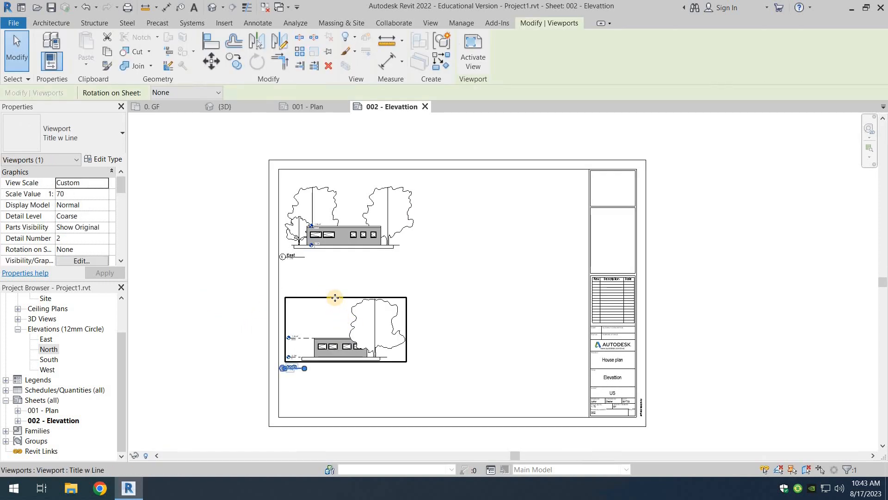
pyautogui.click(237, 297)
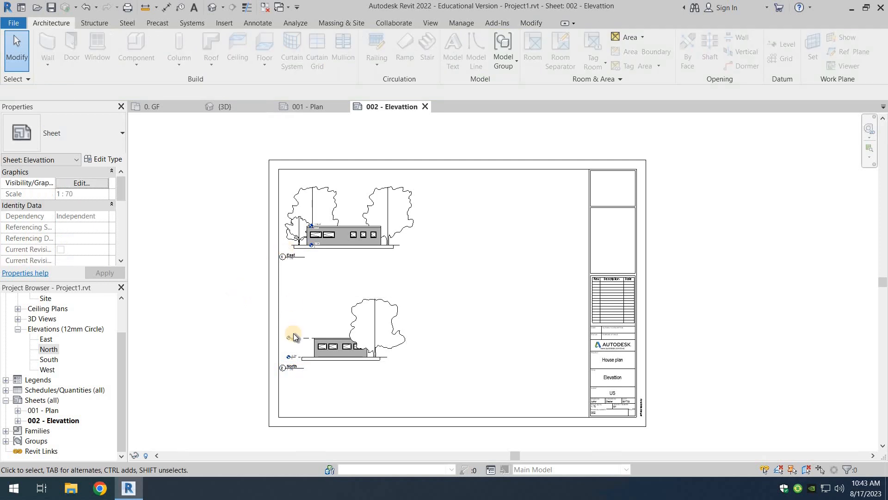
# - Place the South elevation on the sheet beside the East view and the West elevation beneath it, with their titles aligned
pyautogui.click(49, 359)
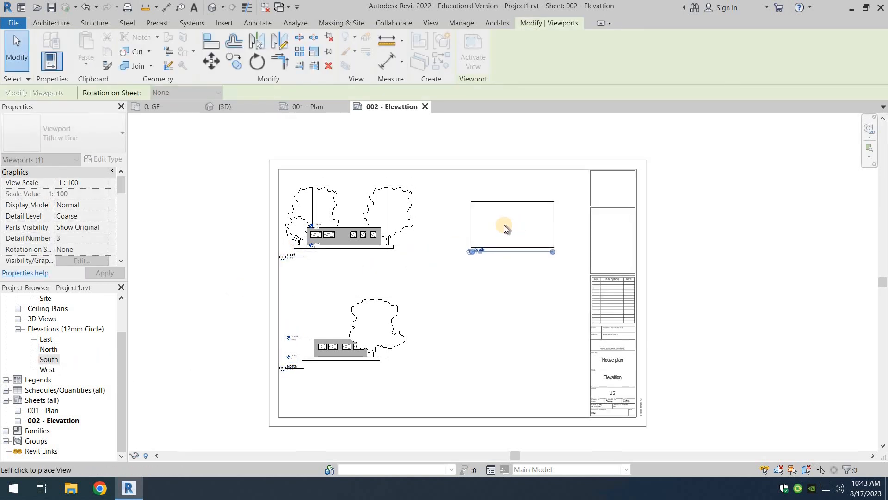
pyautogui.click(503, 225)
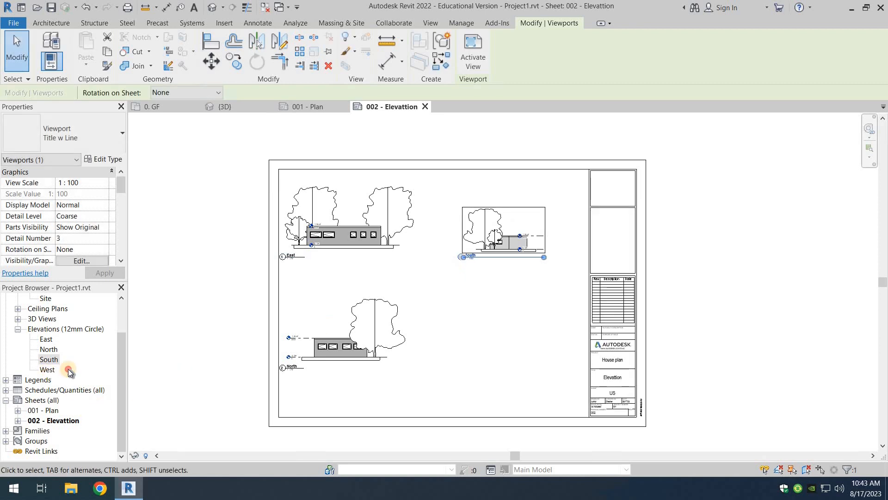
pyautogui.click(504, 346)
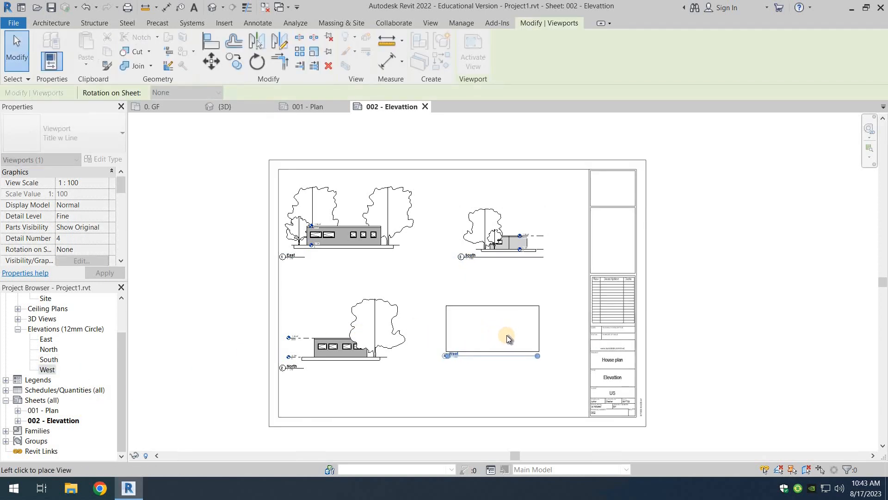
pyautogui.click(509, 335)
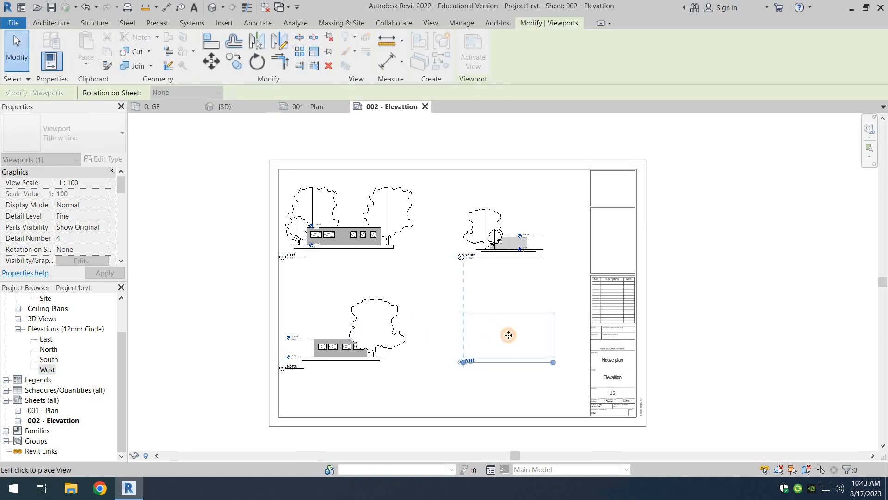
# - Activate the South elevation viewport, give it a custom scale of 1 : 70 and deactivate it
pyautogui.click(496, 257)
pyautogui.doubleClick(504, 251)
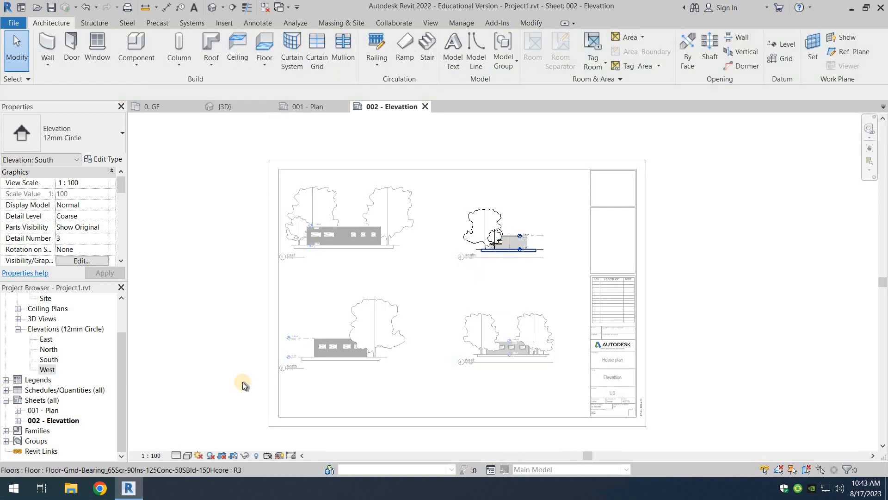
pyautogui.click(147, 456)
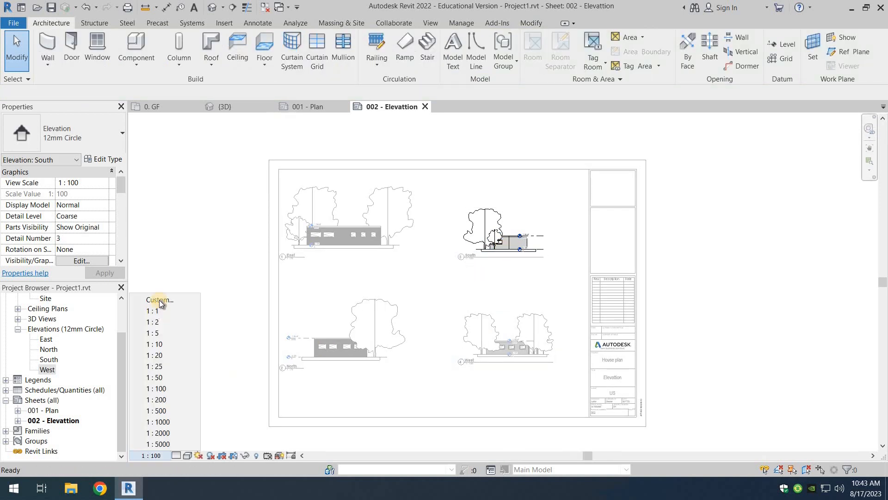
pyautogui.click(160, 300)
pyautogui.click(447, 225)
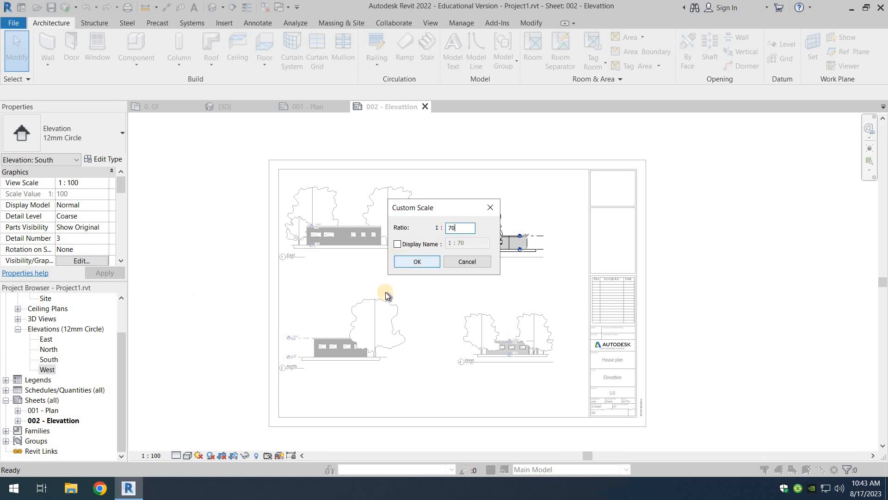
pyautogui.press('Return')
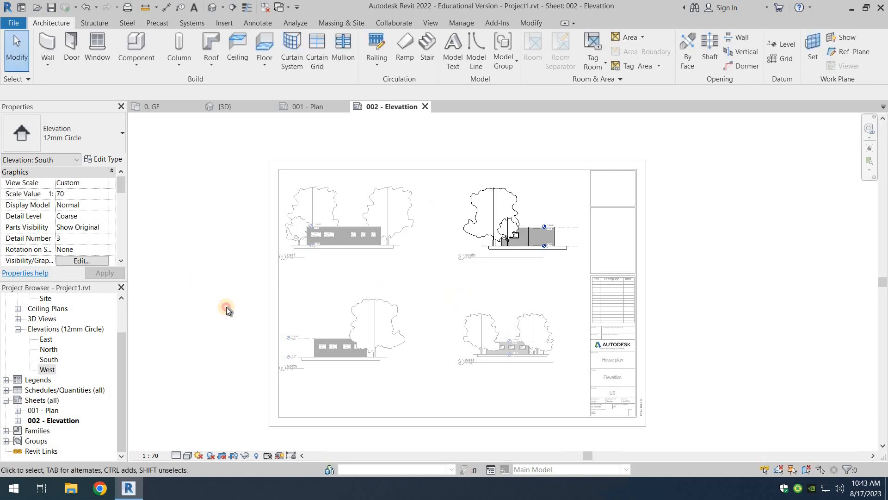
pyautogui.click(201, 279)
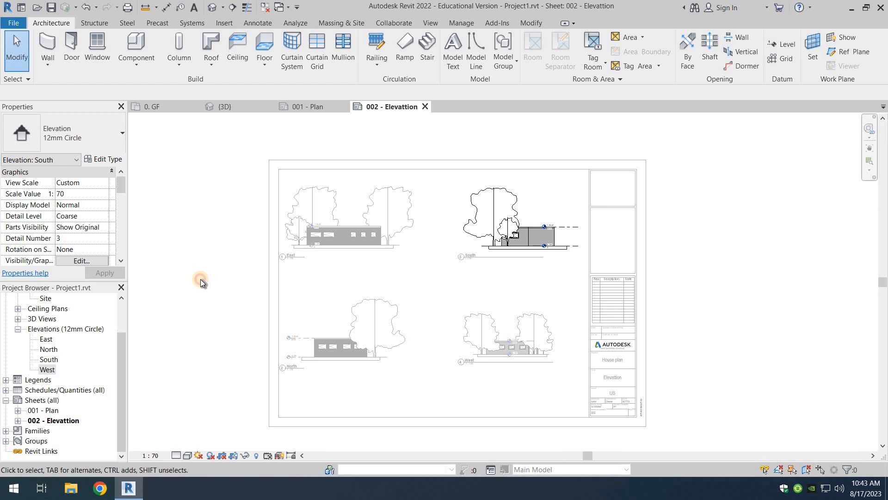
# - Activate the West elevation viewport, set its custom scale to 1 : 70 and deactivate it
pyautogui.click(492, 348)
pyautogui.click(151, 455)
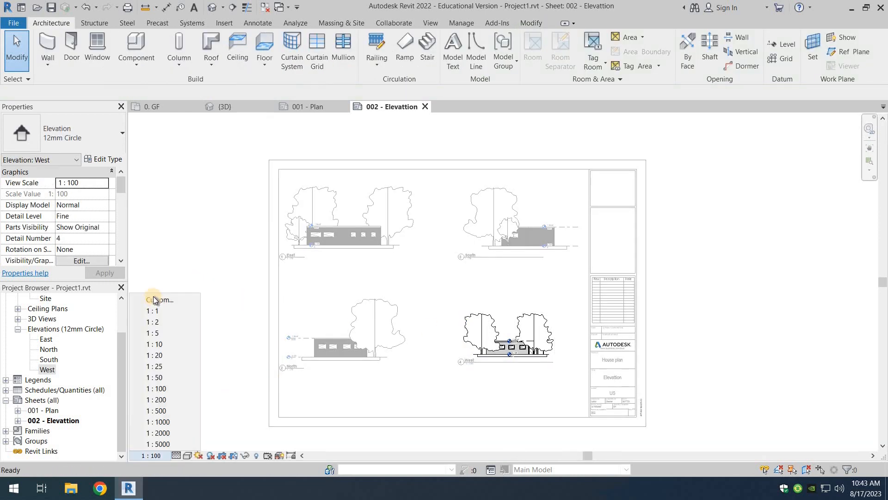
pyautogui.click(159, 300)
pyautogui.click(447, 228)
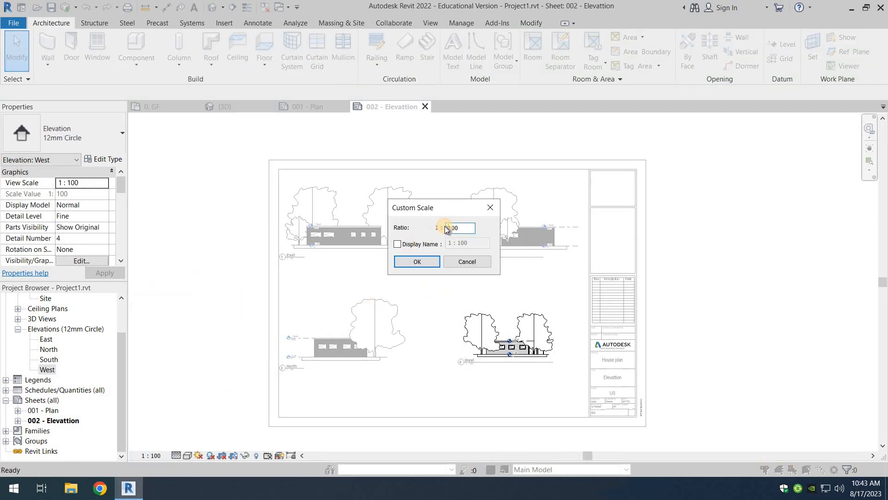
pyautogui.click(416, 263)
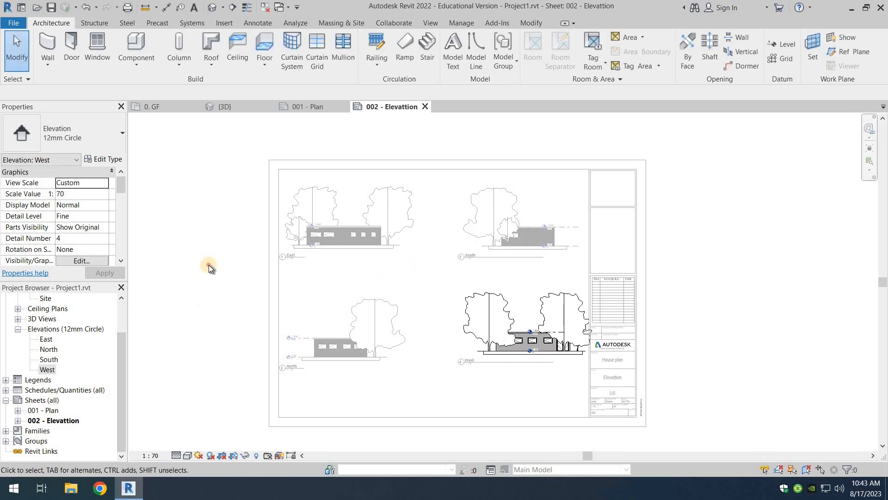
pyautogui.click(238, 315)
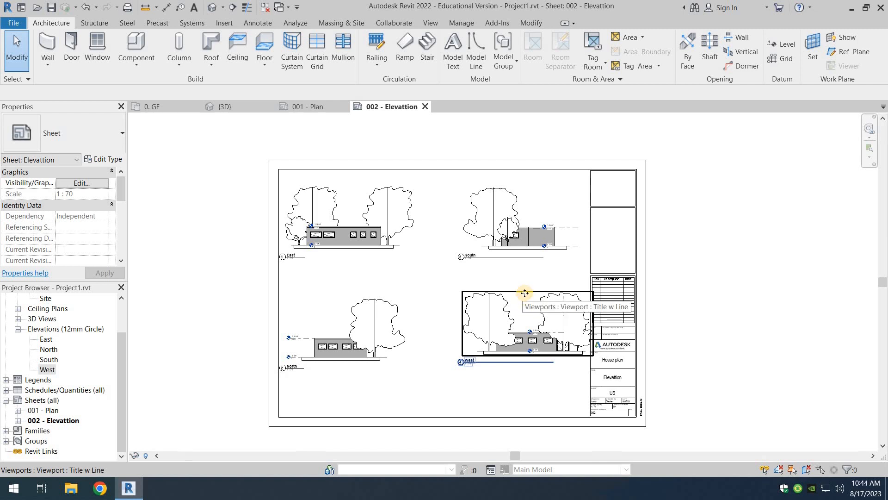
# - Shift the West and South viewports left, clear of the title block and vertically aligned, and shorten both of their title lines
pyautogui.moveTo(523, 296); pyautogui.dragTo(504, 294)
pyautogui.click(562, 244)
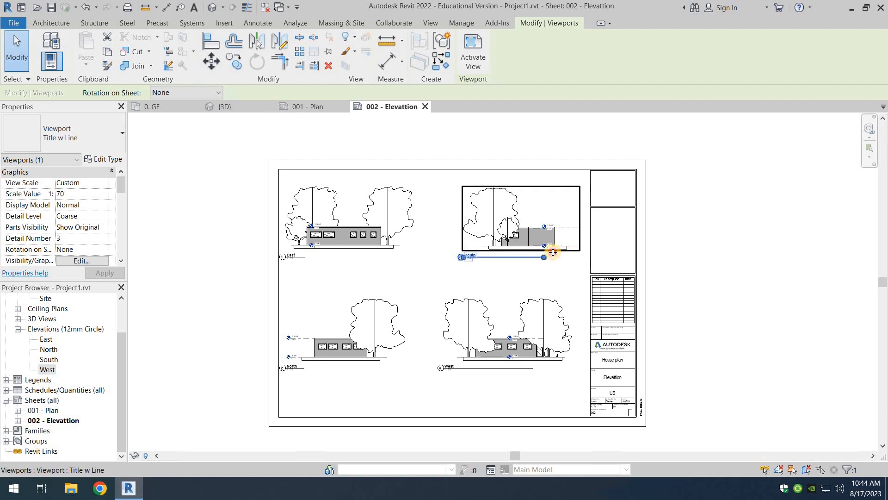
pyautogui.moveTo(547, 254); pyautogui.dragTo(465, 259)
pyautogui.click(484, 367)
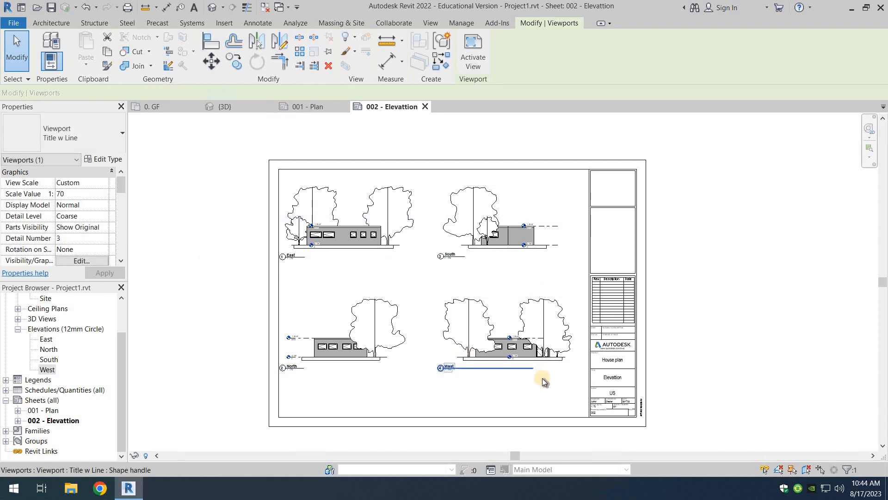
pyautogui.moveTo(528, 369); pyautogui.dragTo(461, 371)
pyautogui.click(477, 393)
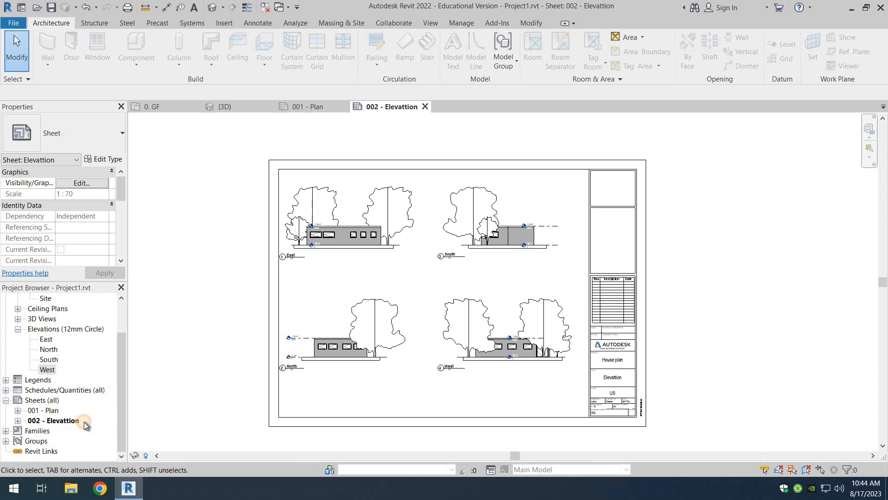
# - Review sheet 001 - Plan, return to sheet 002 - Elevattion and inspect its elevations and titles up close
pyautogui.click(55, 410)
pyautogui.doubleClick(55, 411)
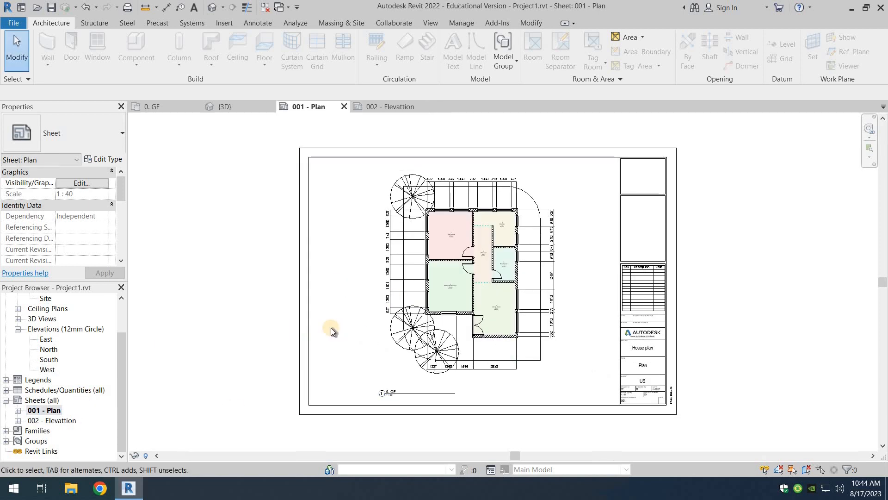
pyautogui.doubleClick(54, 420)
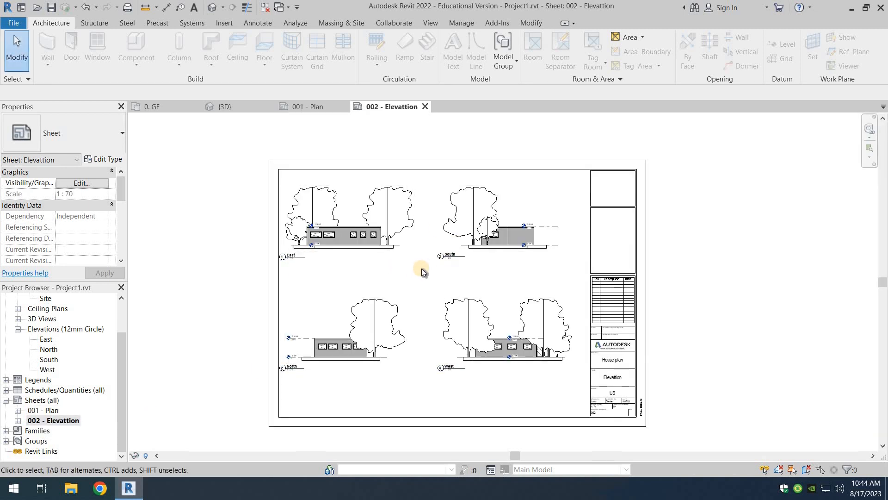
pyautogui.scroll(5, 421, 269)
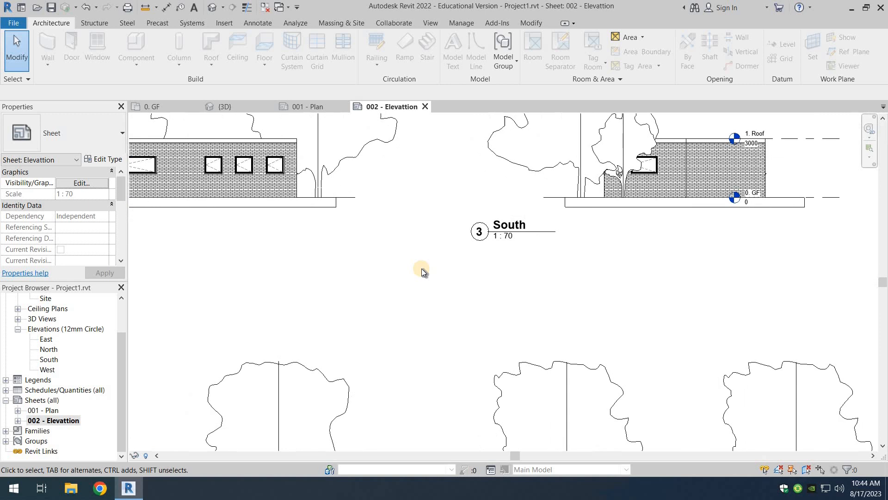
pyautogui.scroll(-1, 421, 268)
pyautogui.scroll(-2, 421, 268)
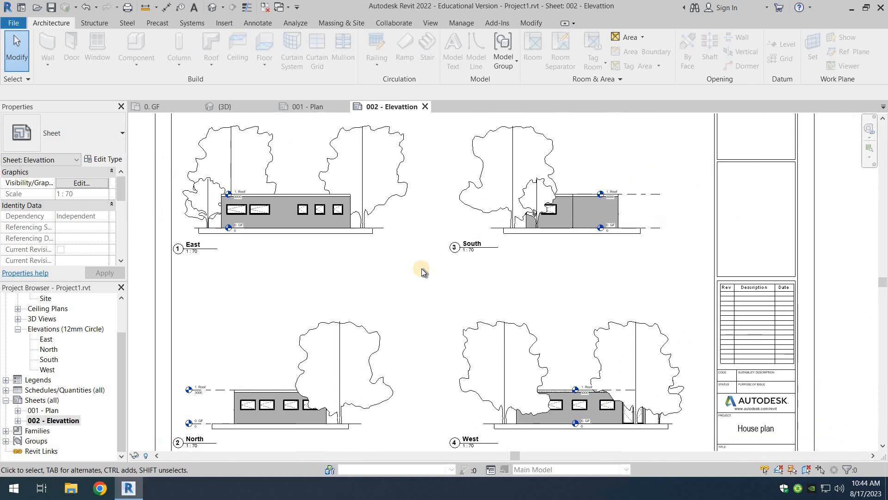
pyautogui.moveTo(428, 296); pyautogui.dragTo(413, 262, button='middle')
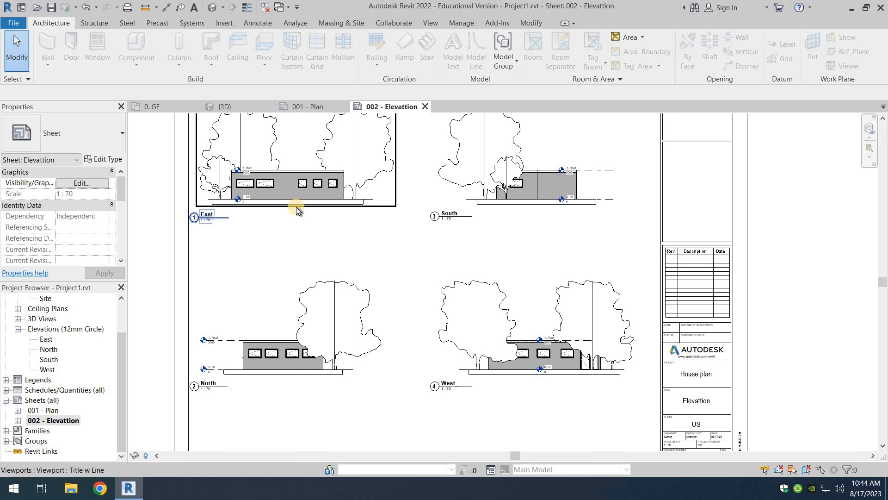
# - Activate the East elevation viewport and try the Realistic visual style on it
pyautogui.doubleClick(296, 207)
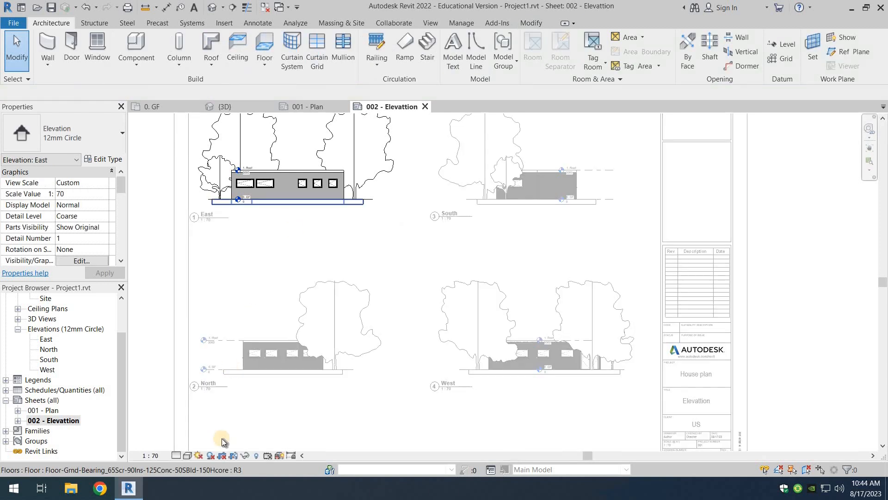
pyautogui.click(187, 456)
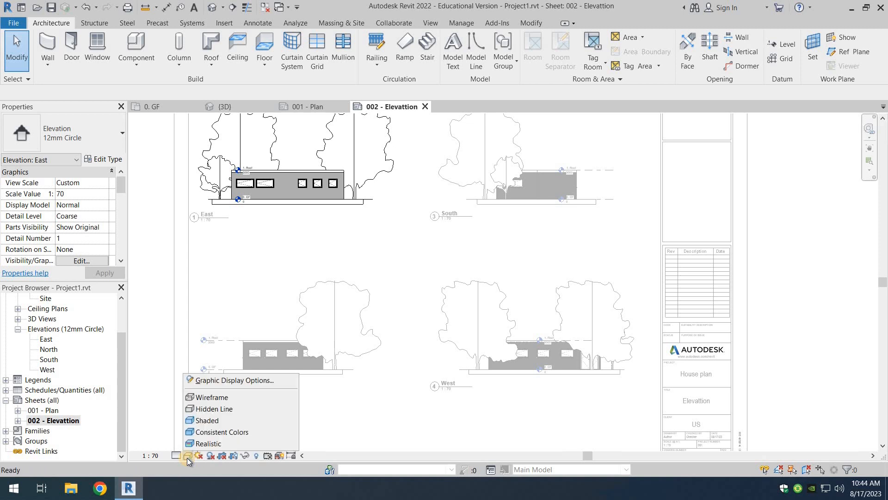
pyautogui.click(199, 444)
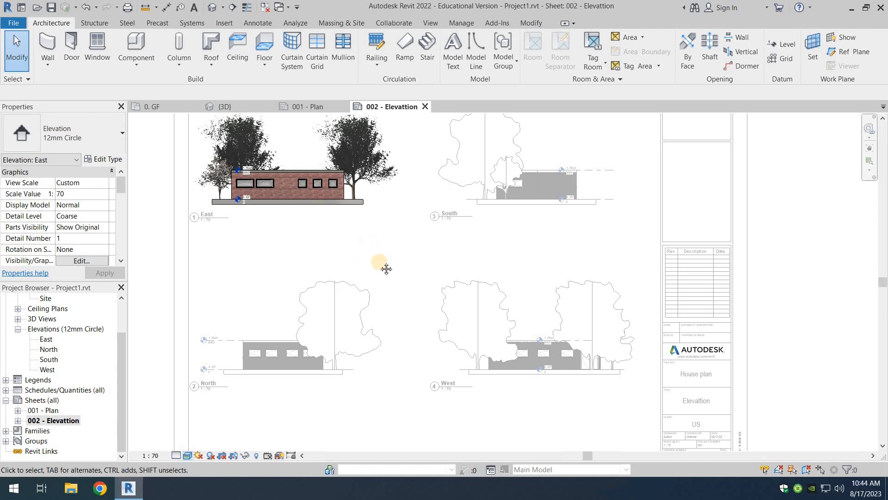
pyautogui.moveTo(303, 248); pyautogui.dragTo(327, 290, button='middle')
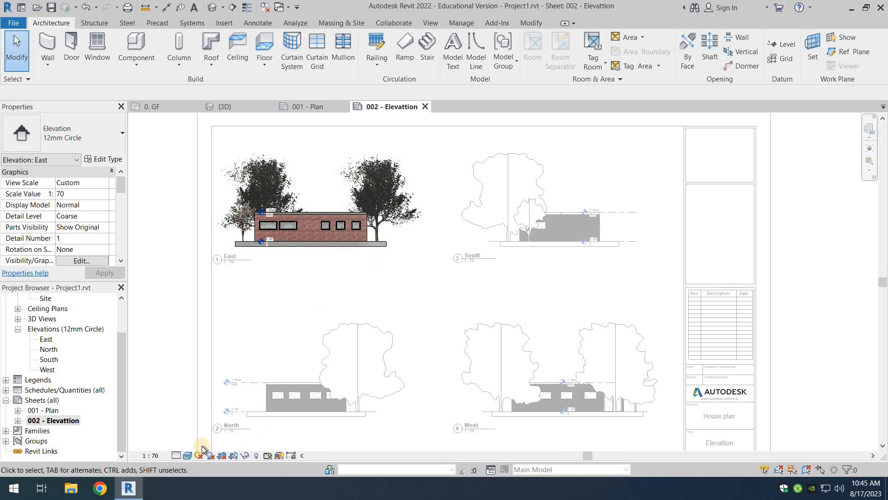
# - Return the East elevation to the Hidden Line visual style and deactivate the viewport
pyautogui.click(188, 454)
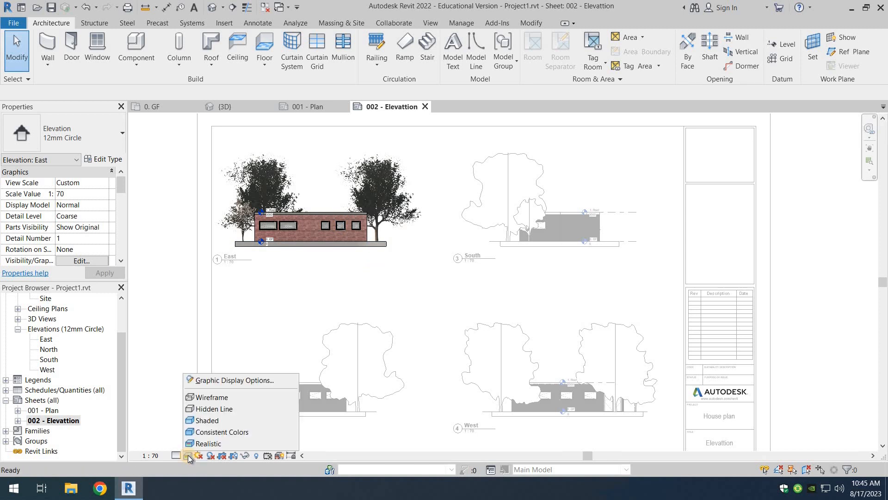
pyautogui.click(204, 409)
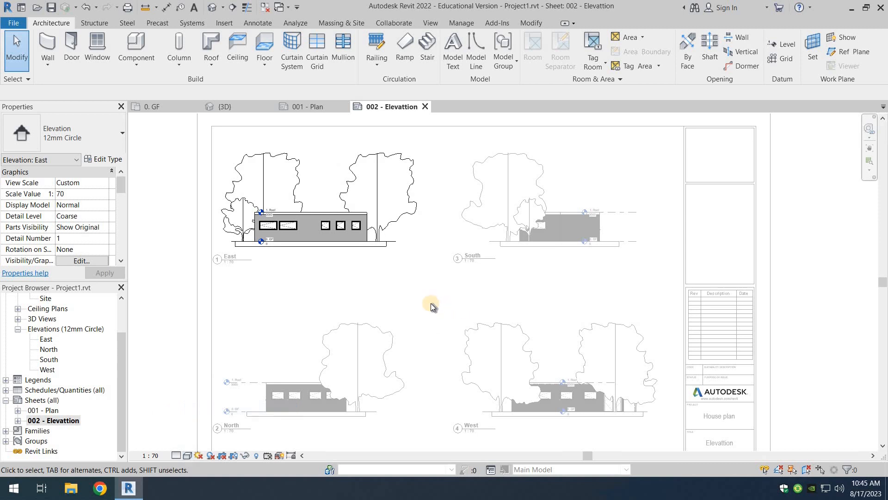
pyautogui.doubleClick(187, 309)
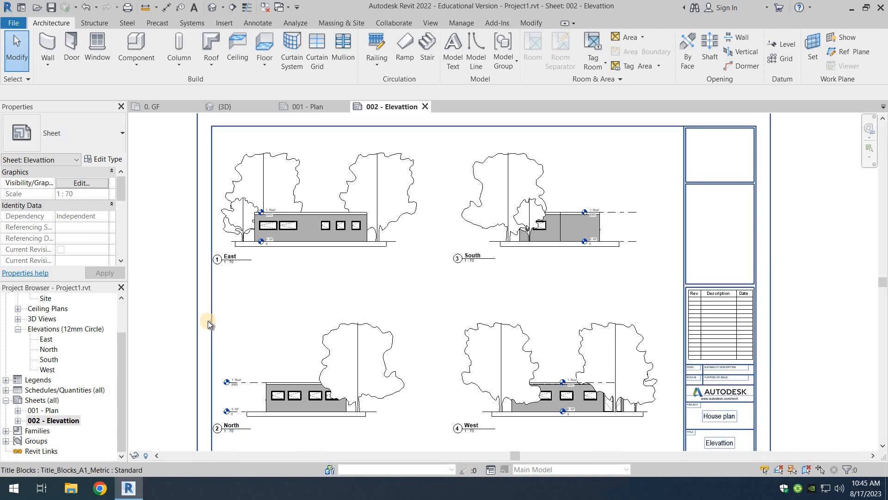
# - View the whole 002 - Elevattion sheet with its title block and open sheet 001 - Plan
pyautogui.scroll(-1, 208, 321)
pyautogui.scroll(-2, 186, 281)
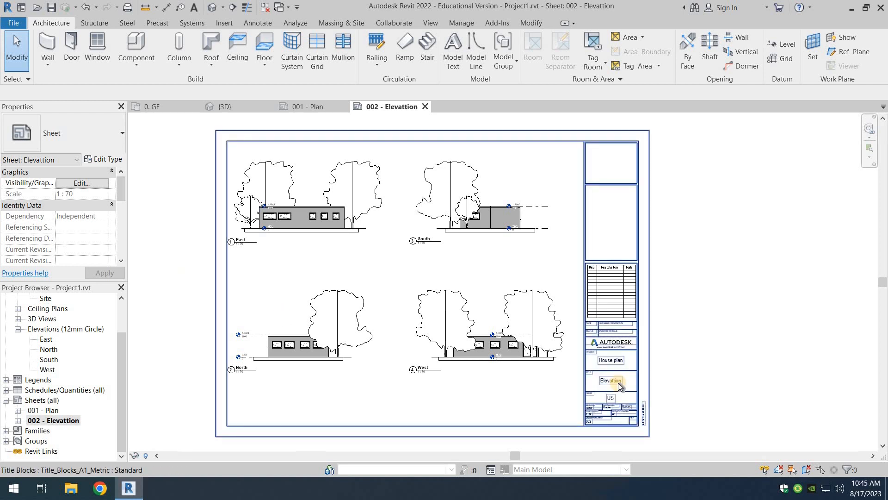
pyautogui.doubleClick(42, 410)
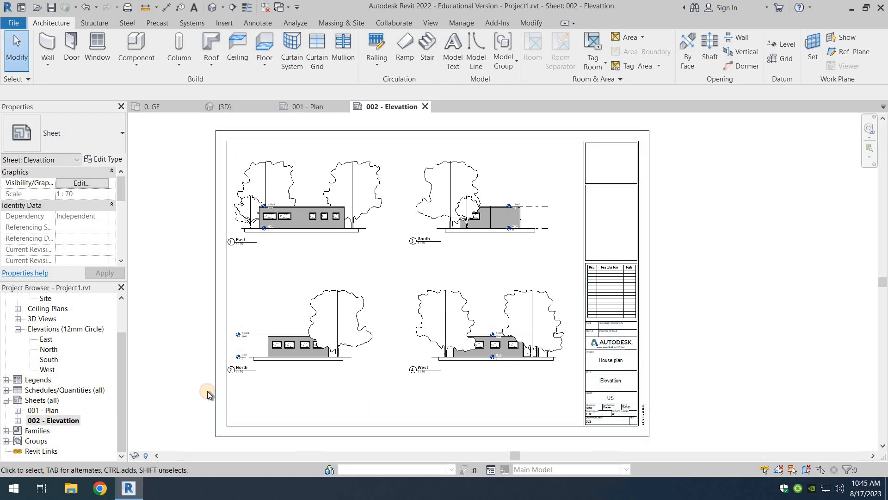